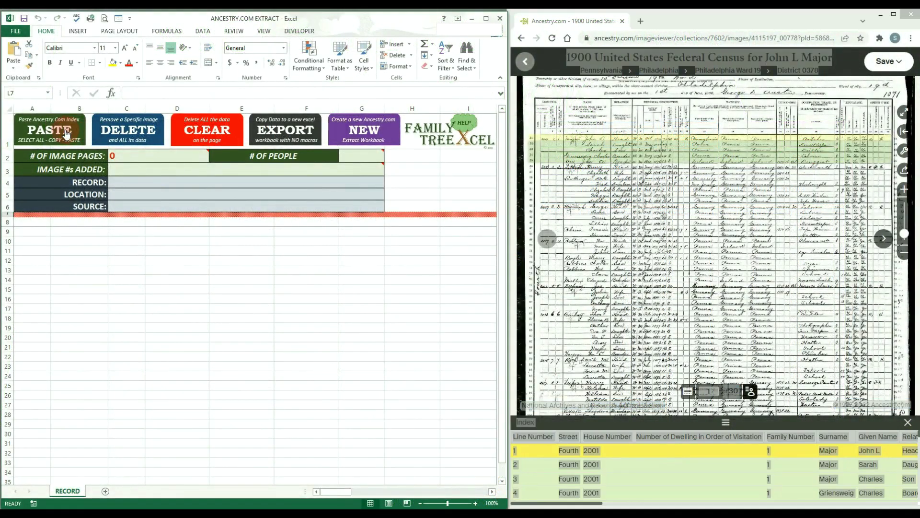
- Add census image 2's index rows to the extract workbook
{"action": "left_click", "coordinate": [66, 134]}
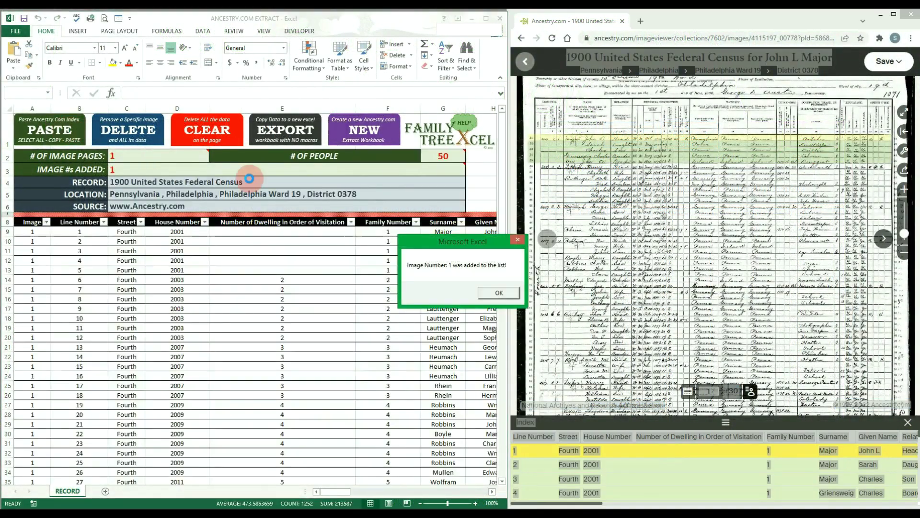
{"action": "left_click", "coordinate": [499, 289]}
{"action": "left_click", "coordinate": [795, 253]}
{"action": "left_click", "coordinate": [672, 338]}
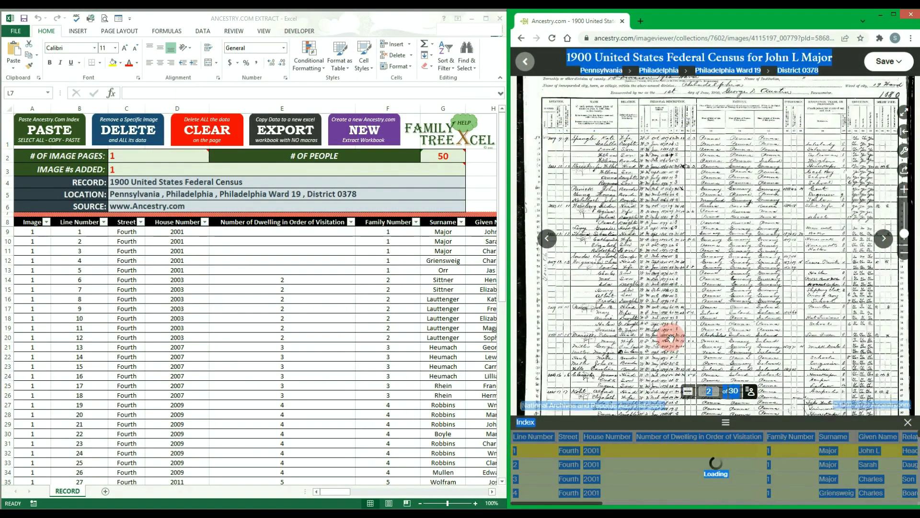
{"action": "left_click", "coordinate": [52, 133]}
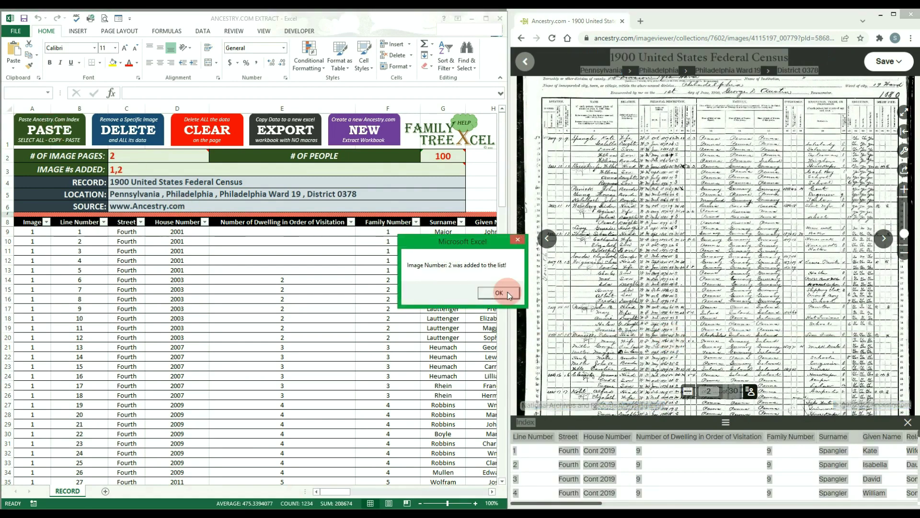
{"action": "left_click", "coordinate": [499, 290]}
- Add the index rows from census images 3 and 4, moving the viewer on to image 5
{"action": "left_click", "coordinate": [883, 239]}
{"action": "left_click", "coordinate": [52, 133]}
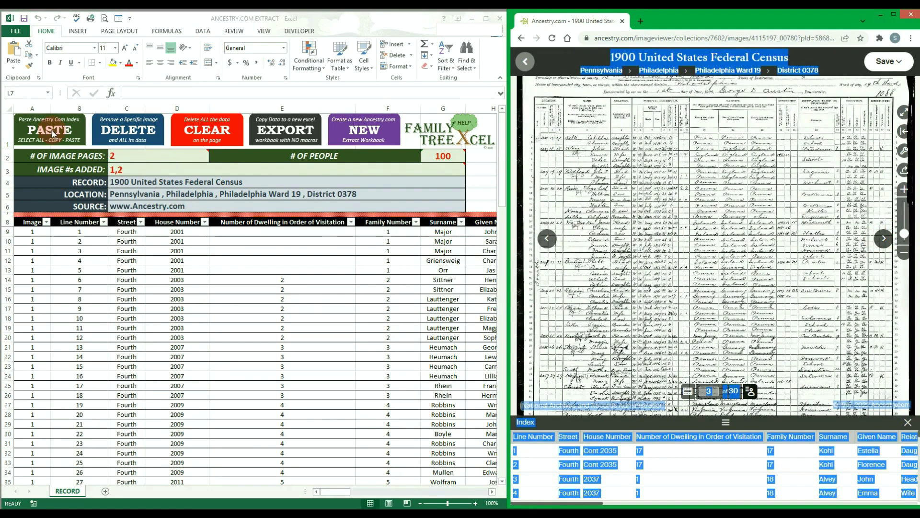
{"action": "left_click", "coordinate": [499, 290]}
{"action": "left_click", "coordinate": [886, 244]}
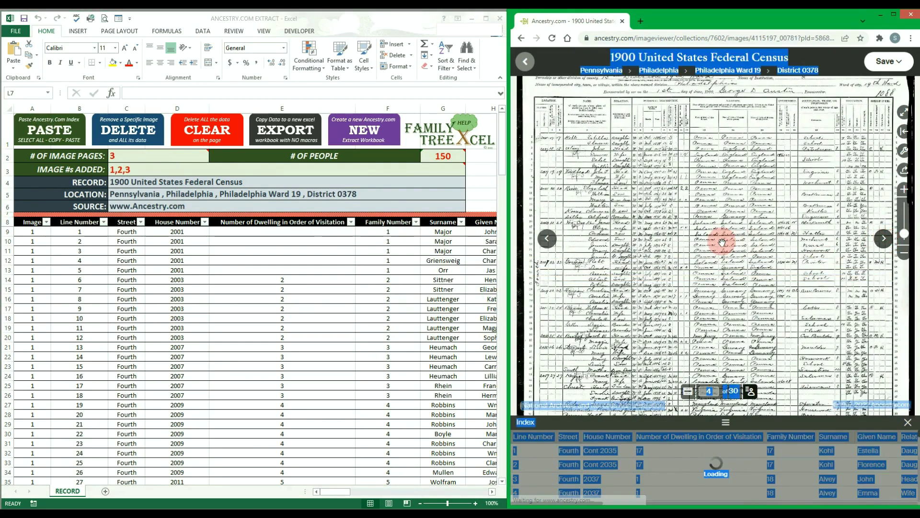
{"action": "left_click", "coordinate": [66, 126]}
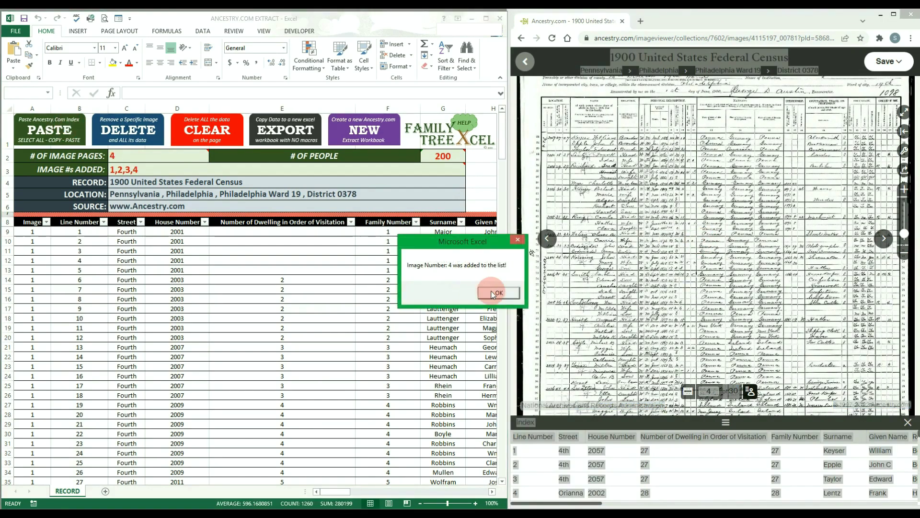
{"action": "left_click", "coordinate": [496, 290]}
{"action": "left_click", "coordinate": [884, 238]}
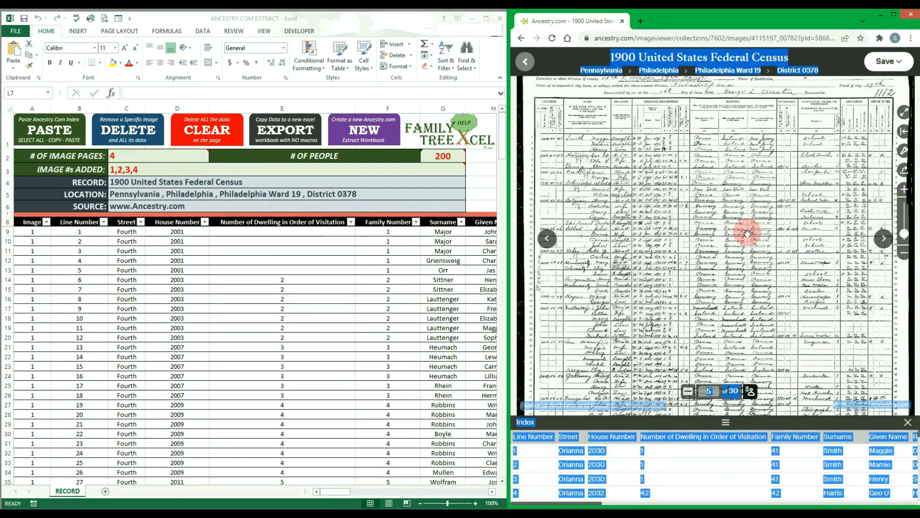
- Filter Surname to Beringer and sort the Image column largest to smallest
{"action": "left_click", "coordinate": [376, 300]}
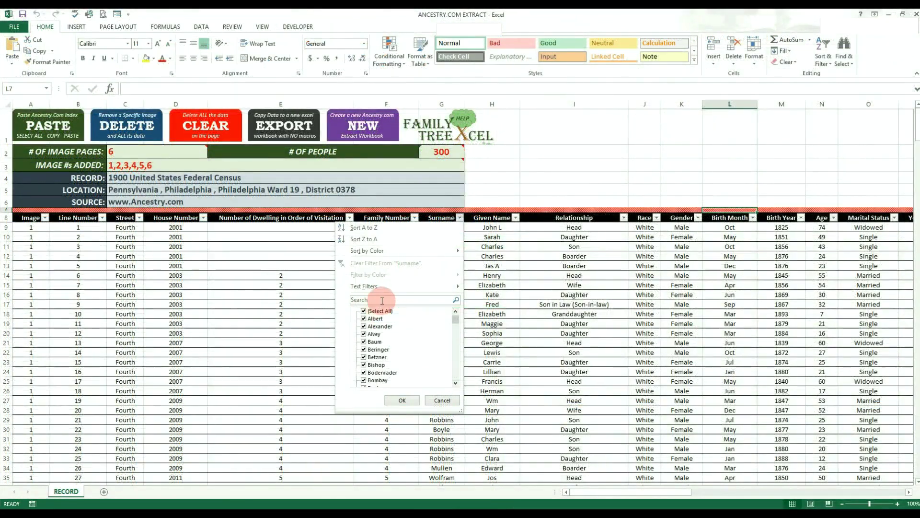
{"action": "type", "text": "beringe"}
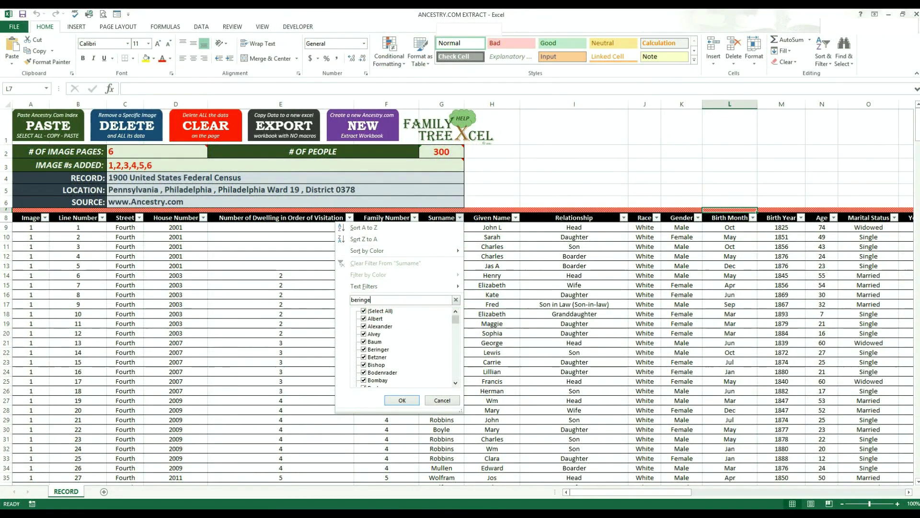
{"action": "left_click", "coordinate": [402, 401]}
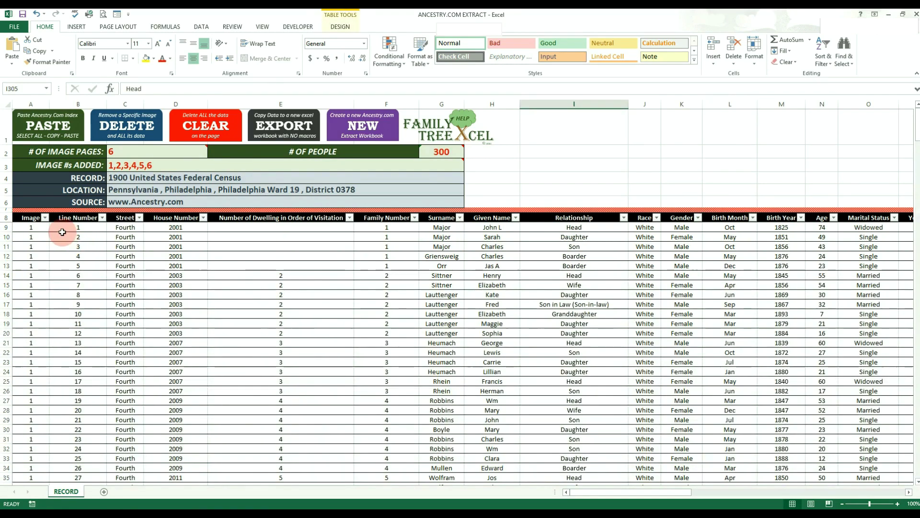
{"action": "left_click", "coordinate": [45, 217]}
{"action": "left_click", "coordinate": [51, 239]}
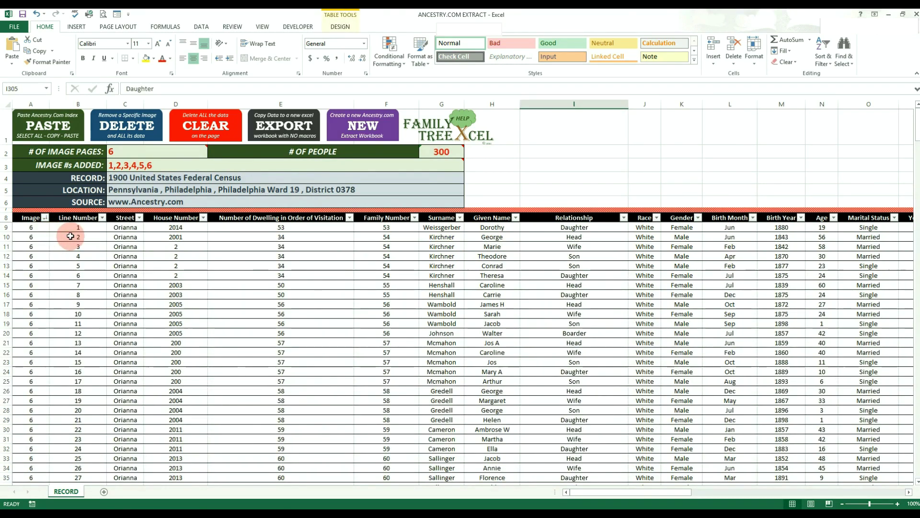
- Filter the Street column to only Orianna, excluding Fourth and 4th
{"action": "left_click", "coordinate": [139, 217]}
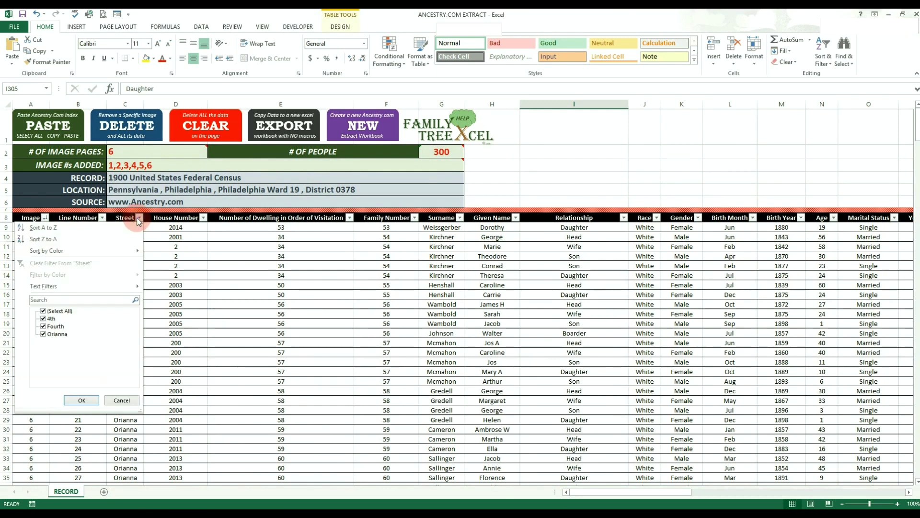
{"action": "left_click", "coordinate": [43, 325]}
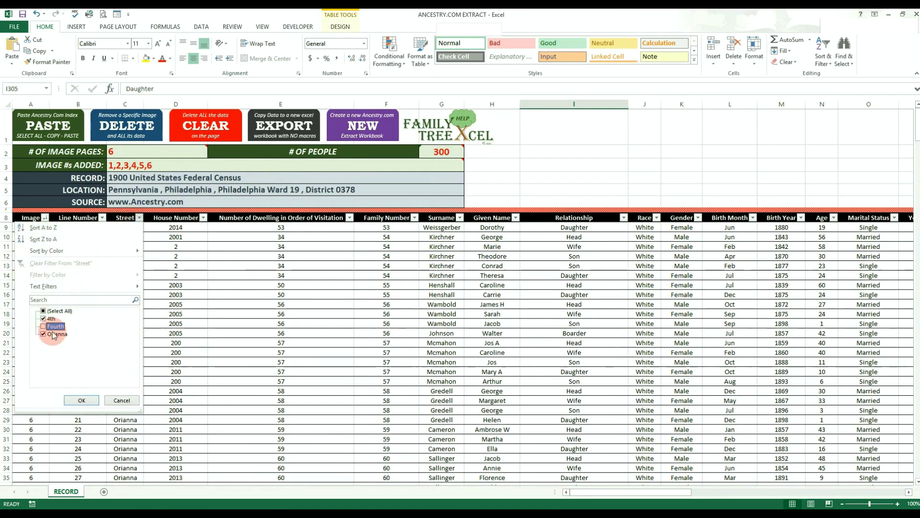
{"action": "left_click", "coordinate": [43, 318]}
{"action": "left_click", "coordinate": [81, 397]}
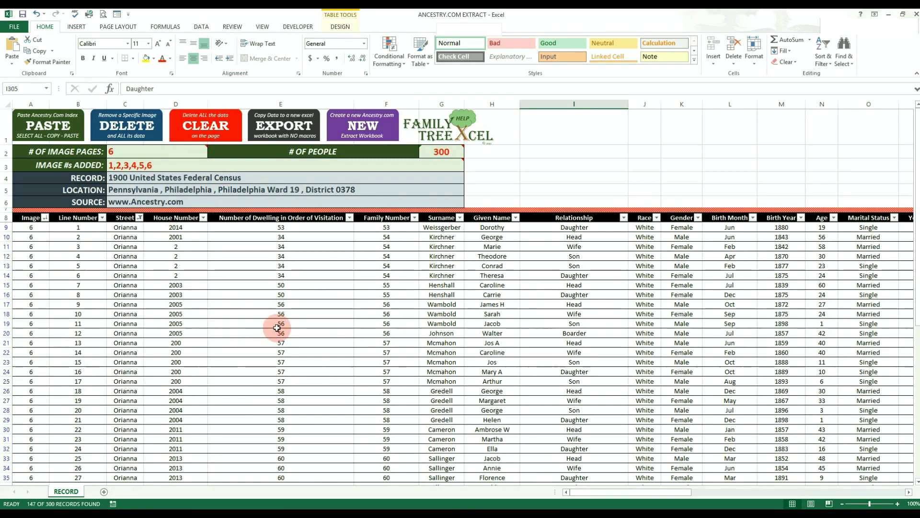
{"action": "scroll", "coordinate": [277, 328], "scroll_direction": "down", "scroll_amount": 5}
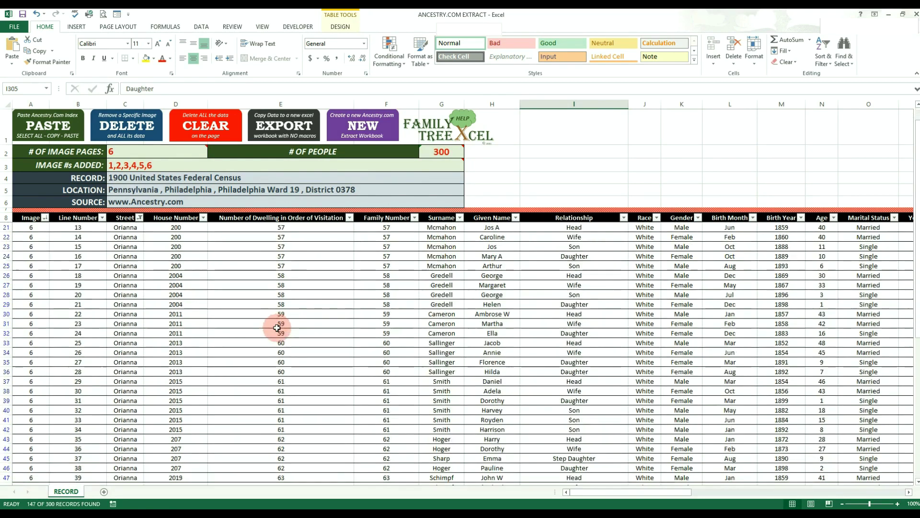
{"action": "scroll", "coordinate": [277, 328], "scroll_direction": "up", "scroll_amount": 5}
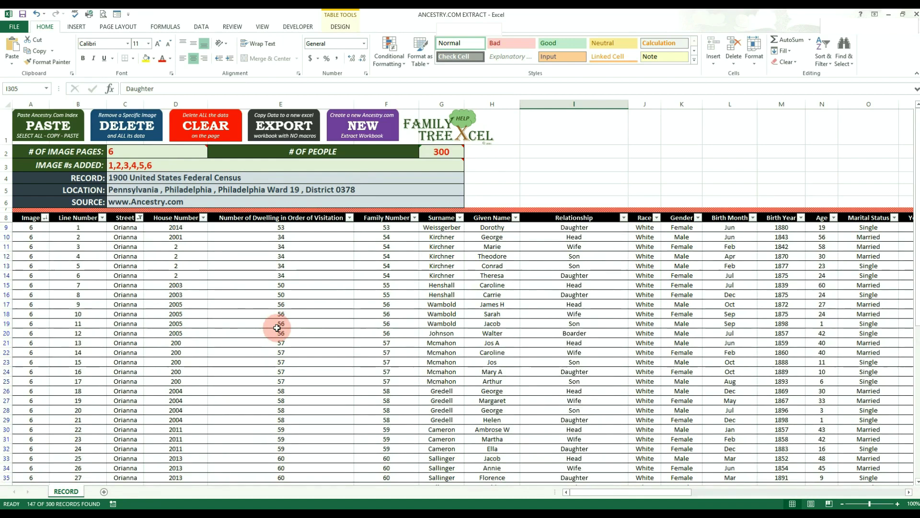
- Permanently delete image 3's rows from the extract
{"action": "left_click", "coordinate": [134, 132]}
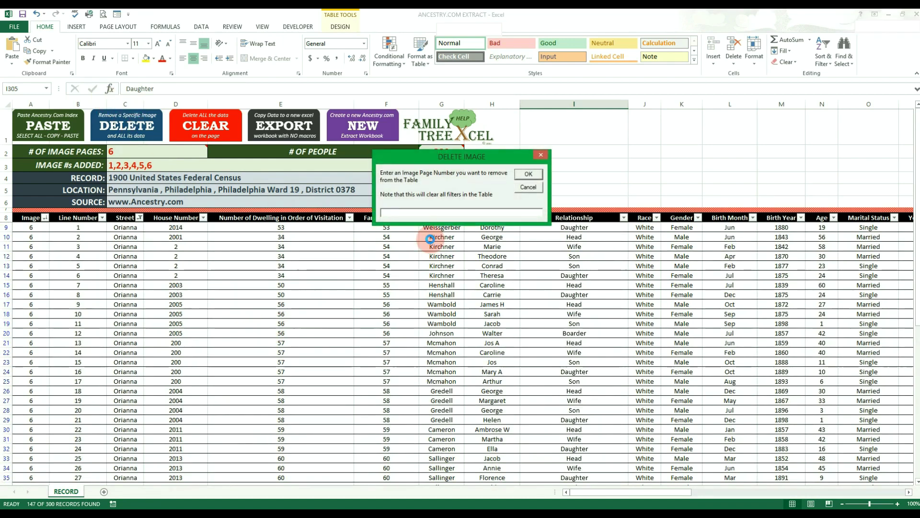
{"action": "type", "text": "3"}
{"action": "key", "text": "Return"}
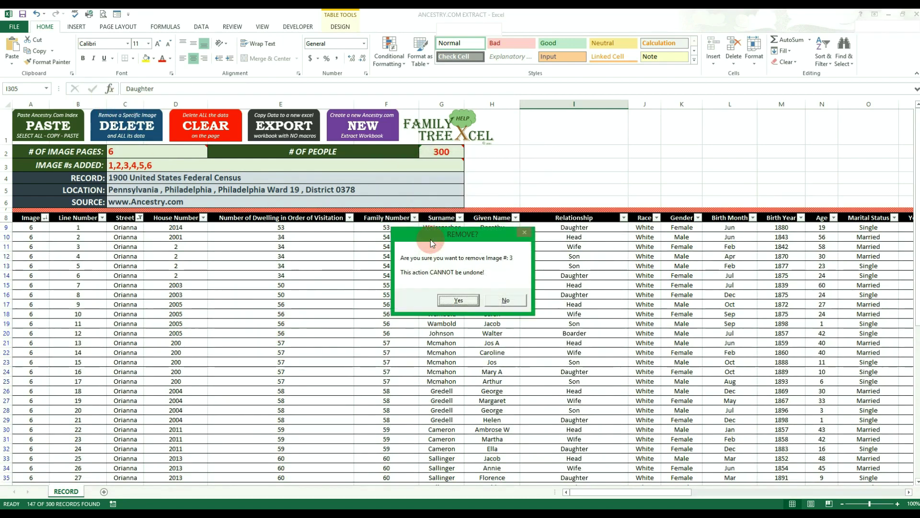
{"action": "key", "text": "Return"}
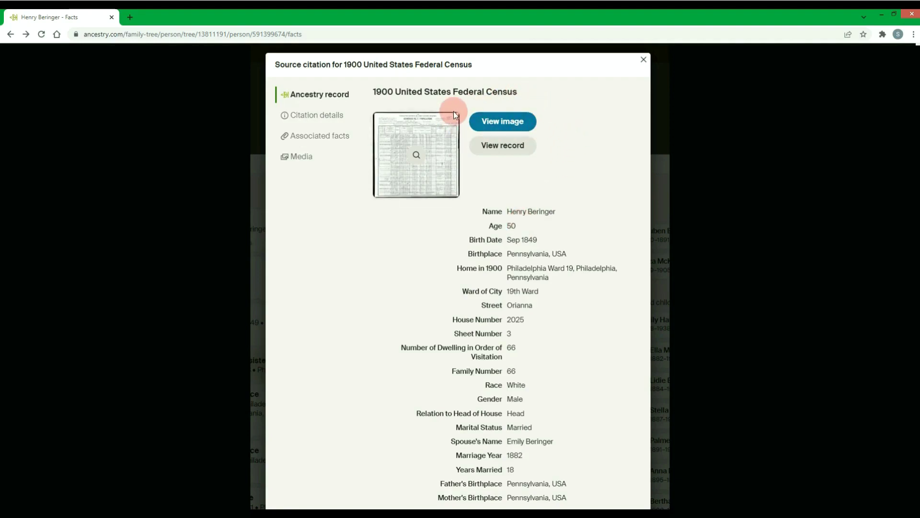
- Open Henry Beringer's 1900 census image with an enlarged index panel beneath it
{"action": "left_click", "coordinate": [520, 121]}
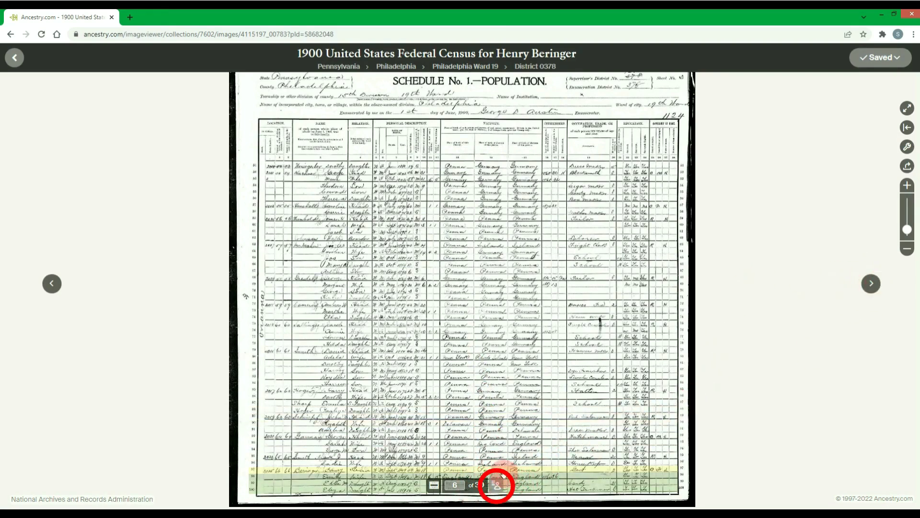
{"action": "left_click", "coordinate": [503, 484]}
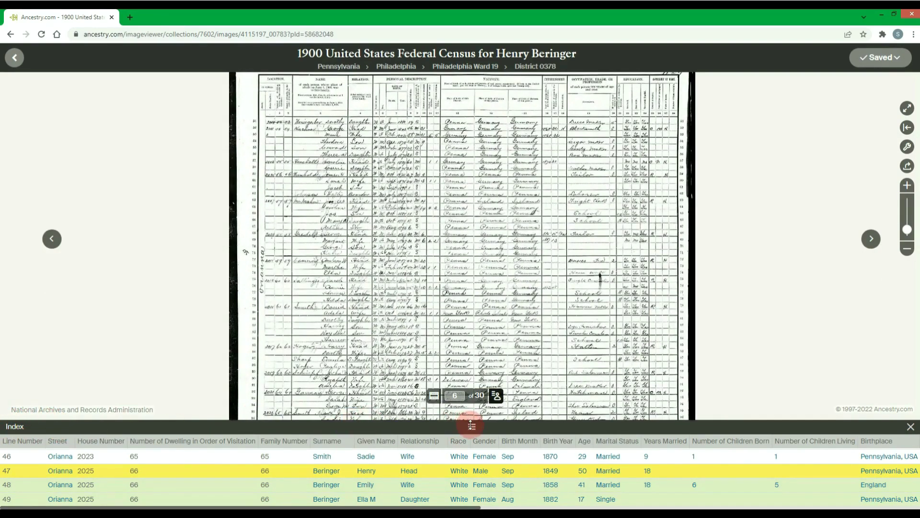
{"action": "left_click_drag", "start_coordinate": [472, 425], "coordinate": [494, 231]}
{"action": "scroll", "coordinate": [472, 387], "scroll_direction": "up", "scroll_amount": 5}
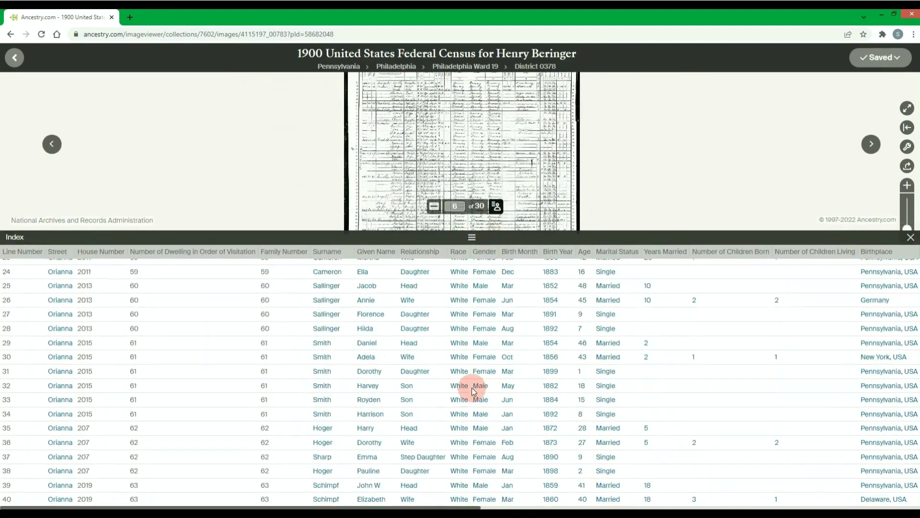
{"action": "scroll", "coordinate": [472, 387], "scroll_direction": "up", "scroll_amount": 3}
{"action": "scroll", "coordinate": [471, 387], "scroll_direction": "down", "scroll_amount": 6}
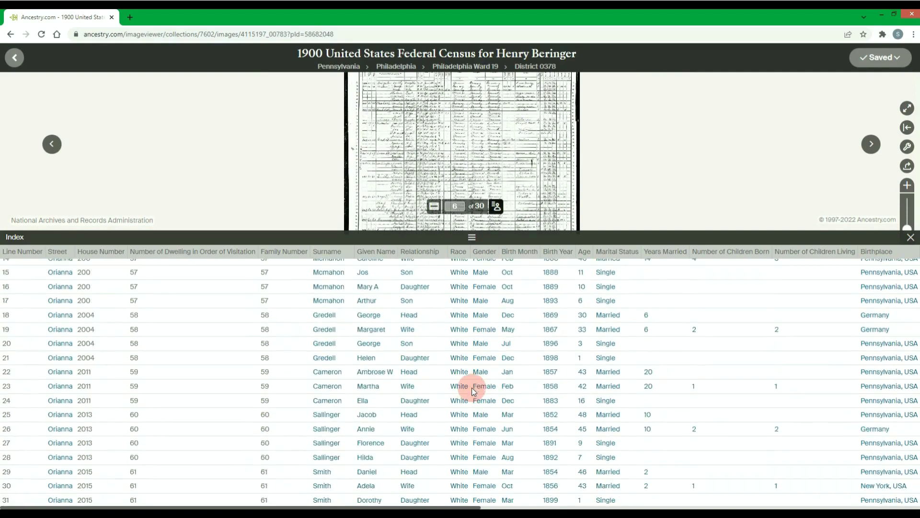
{"action": "scroll", "coordinate": [473, 389], "scroll_direction": "down", "scroll_amount": 2}
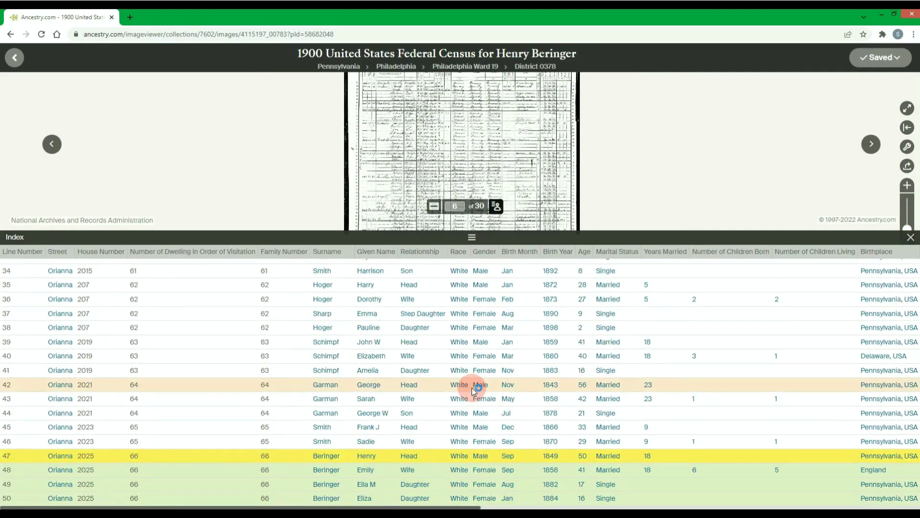
{"action": "scroll", "coordinate": [473, 389], "scroll_direction": "up", "scroll_amount": 3}
{"action": "scroll", "coordinate": [473, 391], "scroll_direction": "up", "scroll_amount": 5}
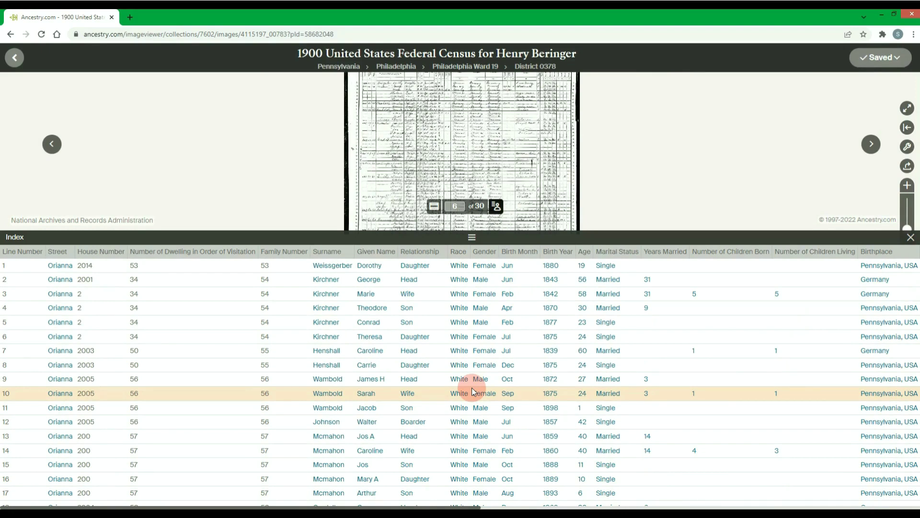
{"action": "left_click", "coordinate": [461, 396]}
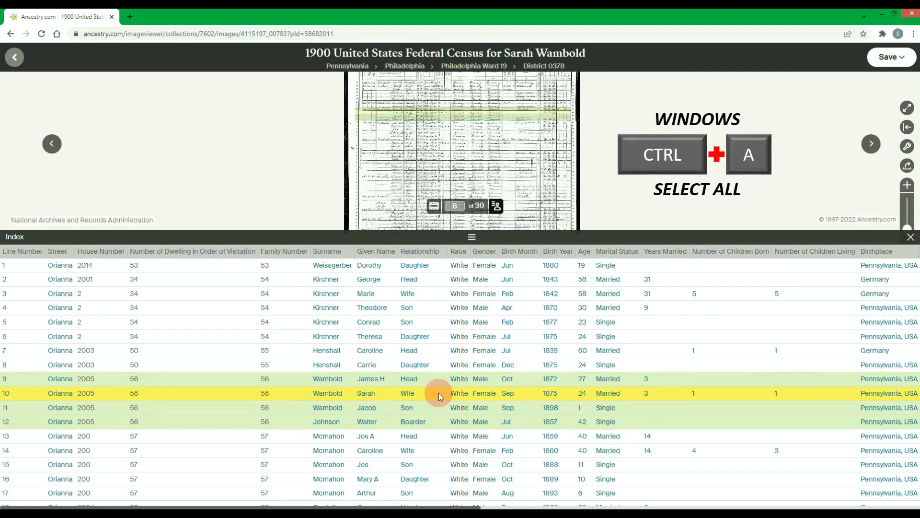
- Select all of the census page's text and bring up paste options for Book1's cell B1
{"action": "key", "text": "ctrl+a"}
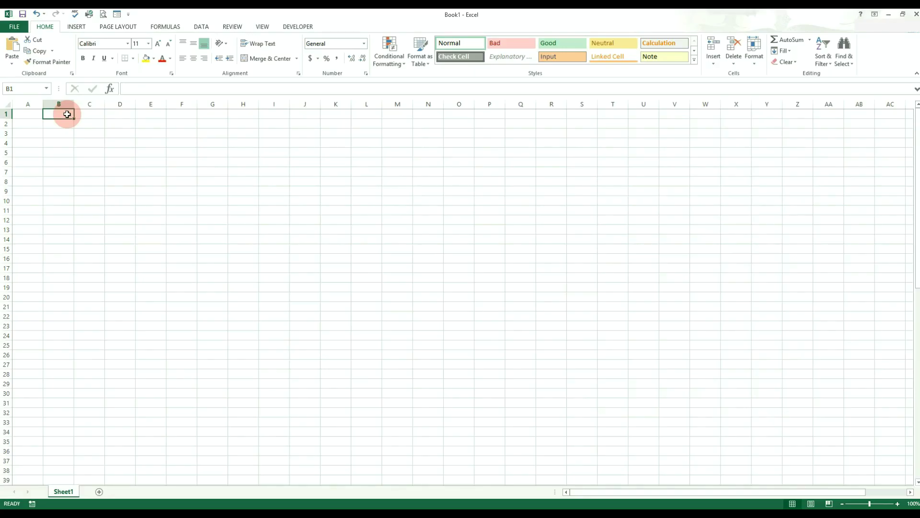
{"action": "right_click", "coordinate": [67, 114]}
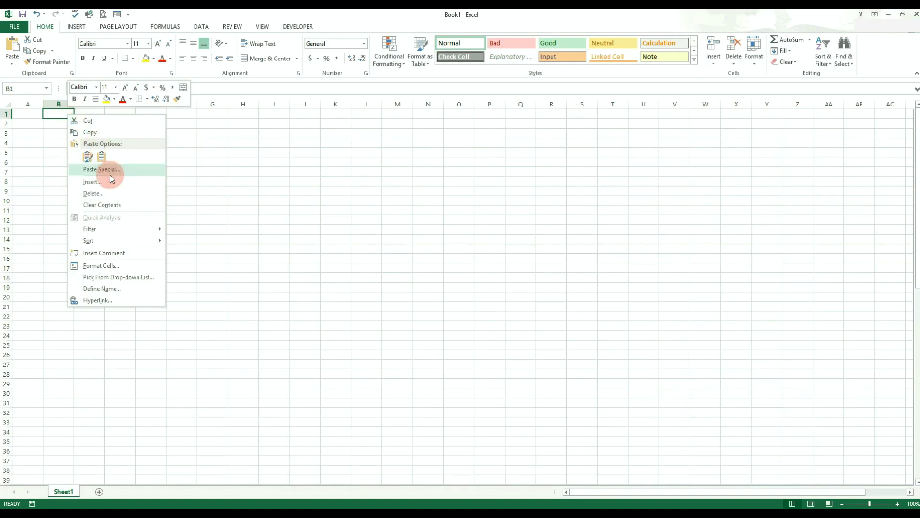
- Paste the census page into B1 as text and delete the junk rows 1-25 above it
{"action": "left_click", "coordinate": [110, 171]}
{"action": "left_click", "coordinate": [51, 124]}
{"action": "left_click", "coordinate": [191, 261]}
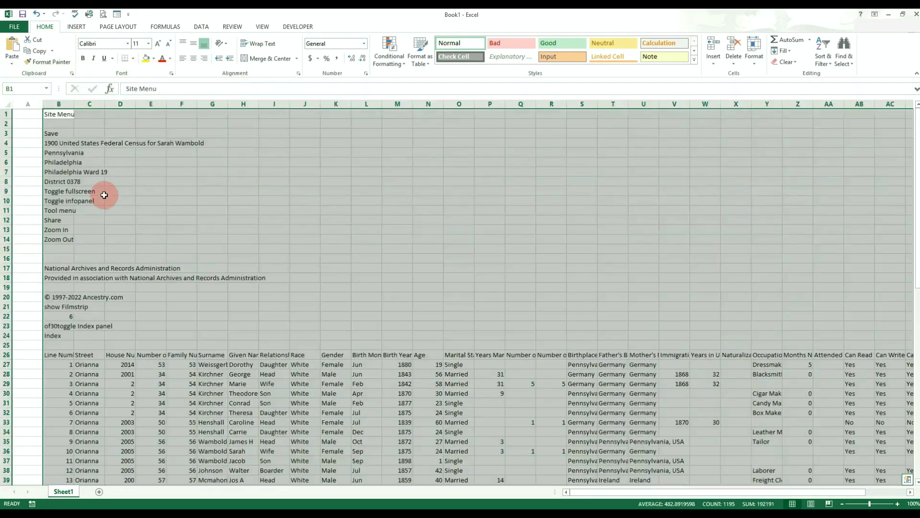
{"action": "left_click_drag", "start_coordinate": [6, 114], "coordinate": [2, 345]}
{"action": "right_click", "coordinate": [3, 344]}
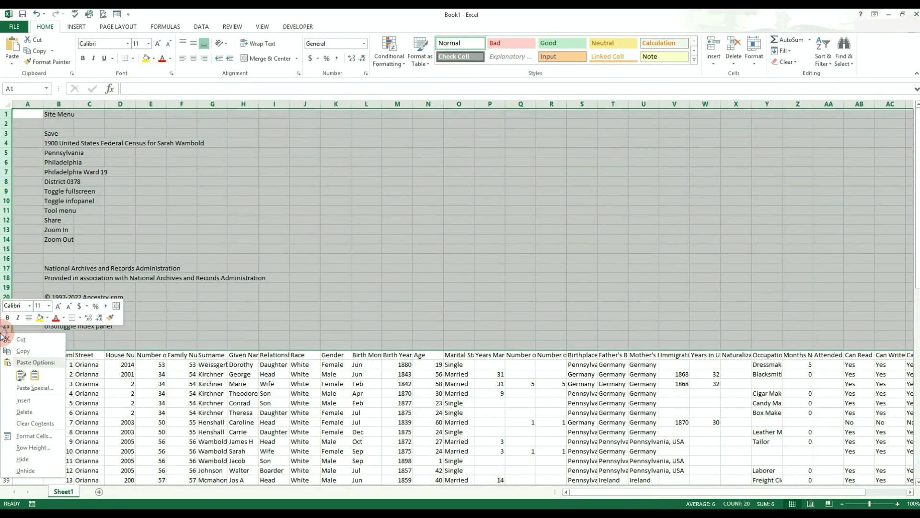
{"action": "left_click", "coordinate": [19, 411]}
- Add an Image header in A1 and fill 6 down column A to the last record
{"action": "left_click", "coordinate": [29, 115]}
{"action": "type", "text": "Im"}
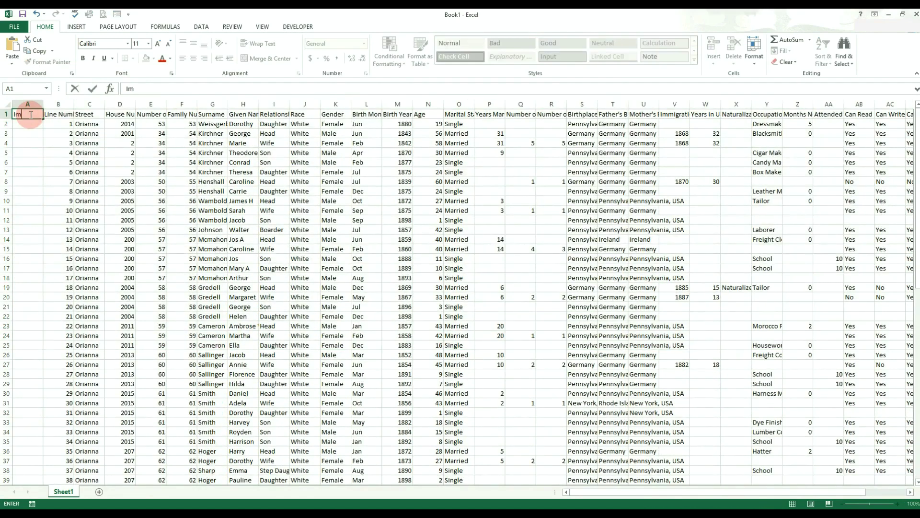
{"action": "type", "text": "age"}
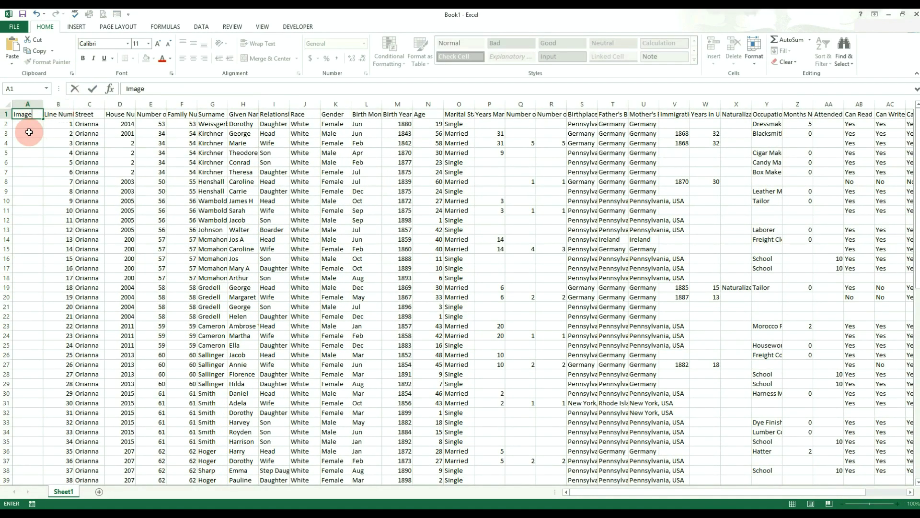
{"action": "left_click", "coordinate": [30, 124]}
{"action": "type", "text": "6"}
{"action": "key", "text": "ctrl+Return"}
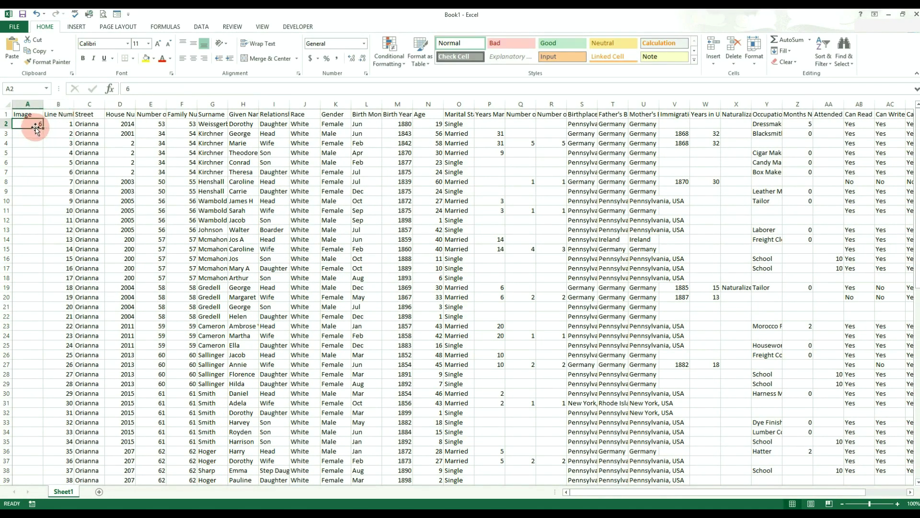
{"action": "left_click_drag", "start_coordinate": [42, 130], "coordinate": [24, 462]}
{"action": "left_click", "coordinate": [58, 470]}
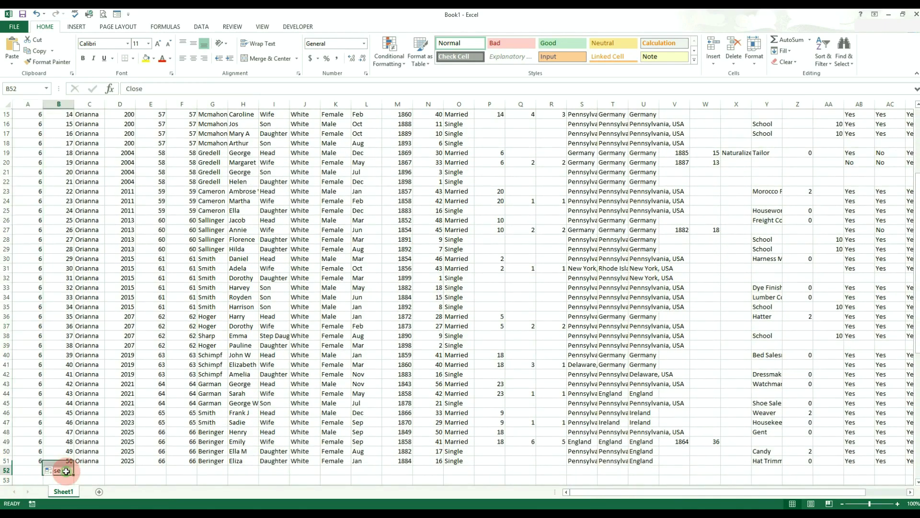
{"action": "scroll", "coordinate": [105, 431], "scroll_direction": "up", "scroll_amount": 5}
- Convert the whole census data range into a table with headers
{"action": "left_click", "coordinate": [32, 115]}
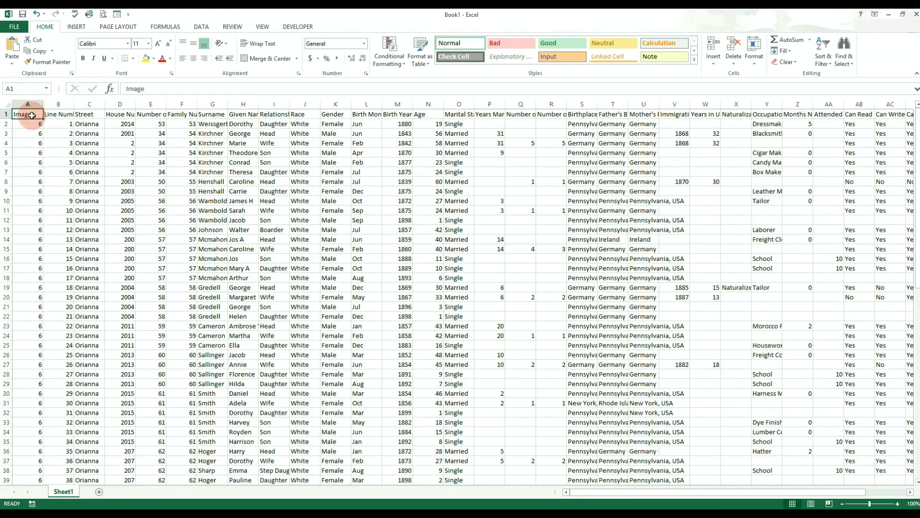
{"action": "key", "text": "ctrl+shift+End"}
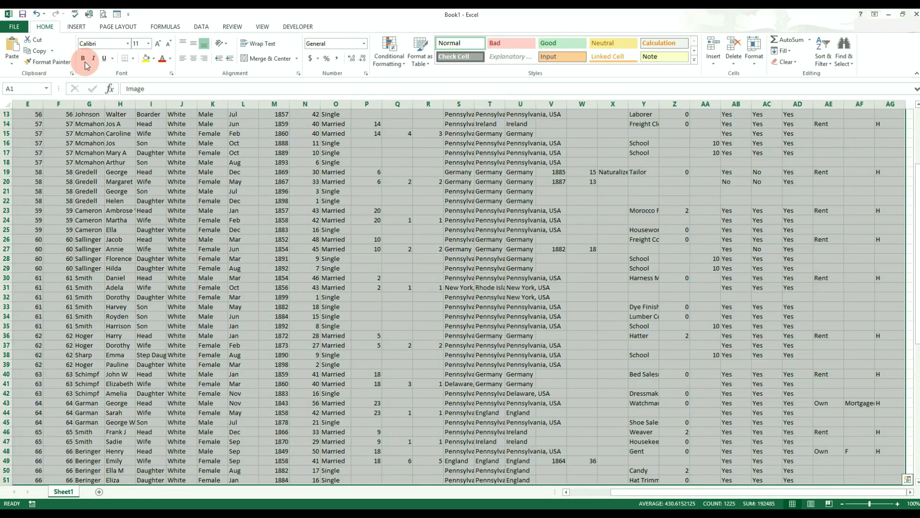
{"action": "key", "text": "ctrl+t"}
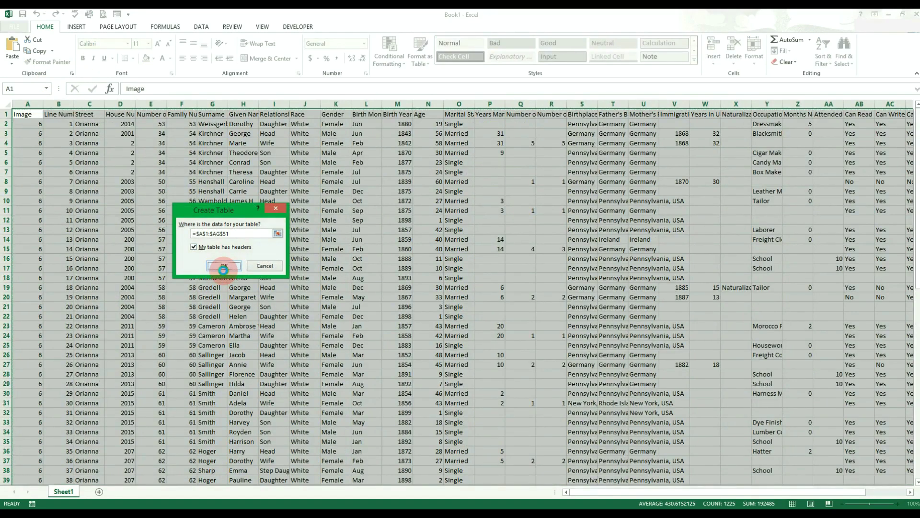
{"action": "left_click", "coordinate": [223, 267]}
{"action": "left_click", "coordinate": [261, 244]}
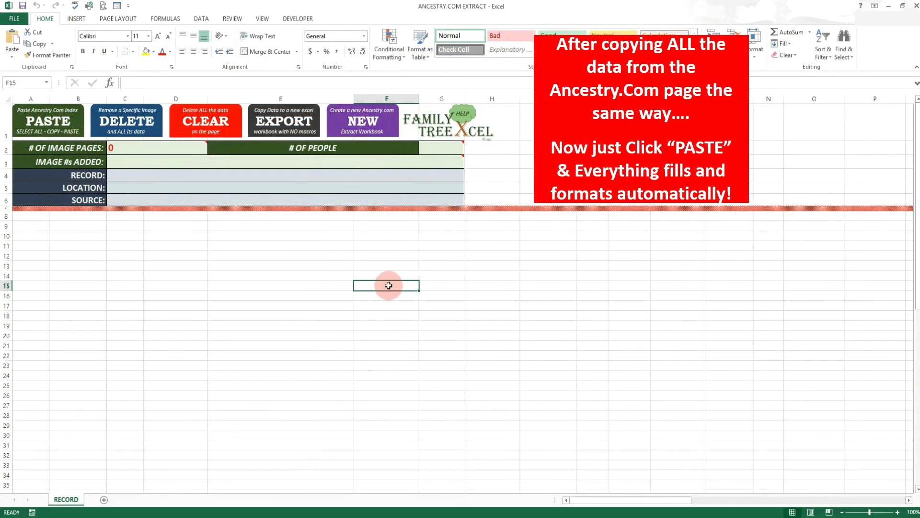
- Paste image 6's 50 census records into the RECORD sheet and acknowledge the confirmation
{"action": "left_click", "coordinate": [46, 117]}
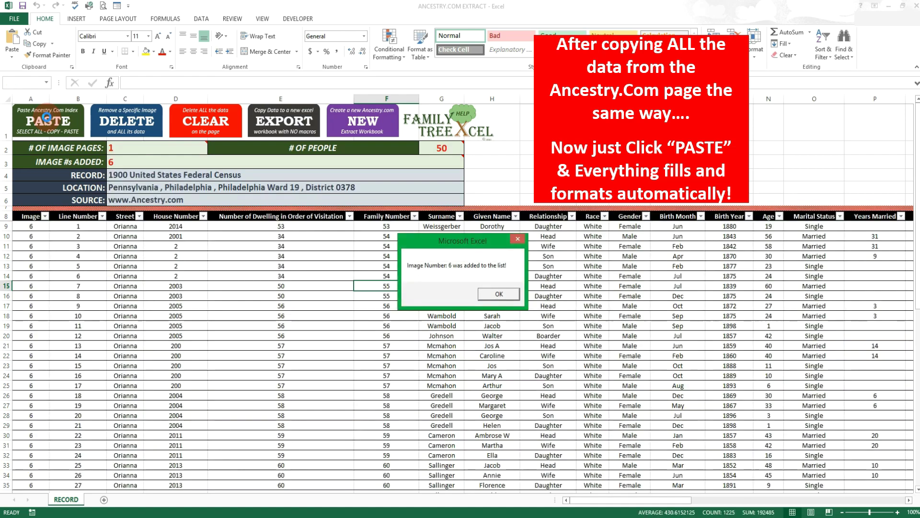
{"action": "left_click", "coordinate": [499, 294]}
{"action": "scroll", "coordinate": [509, 293], "scroll_direction": "down", "scroll_amount": 9}
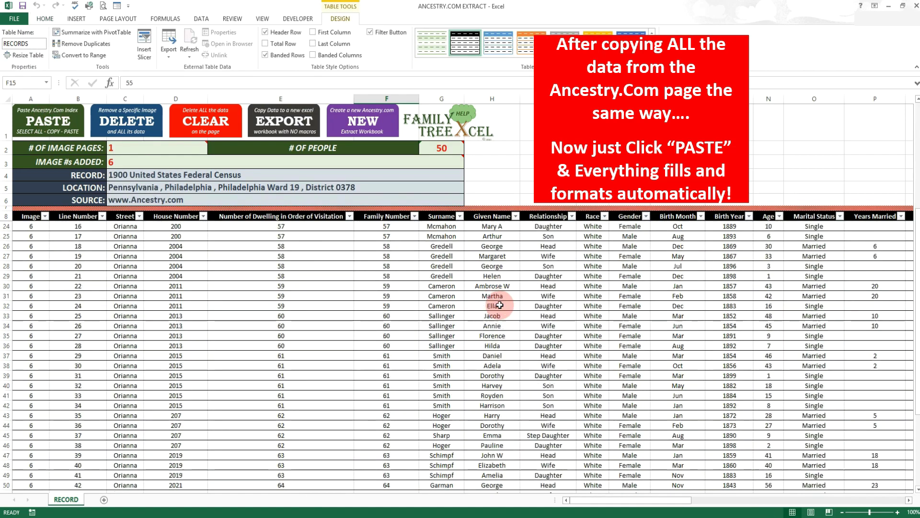
{"action": "scroll", "coordinate": [499, 306], "scroll_direction": "up", "scroll_amount": 9}
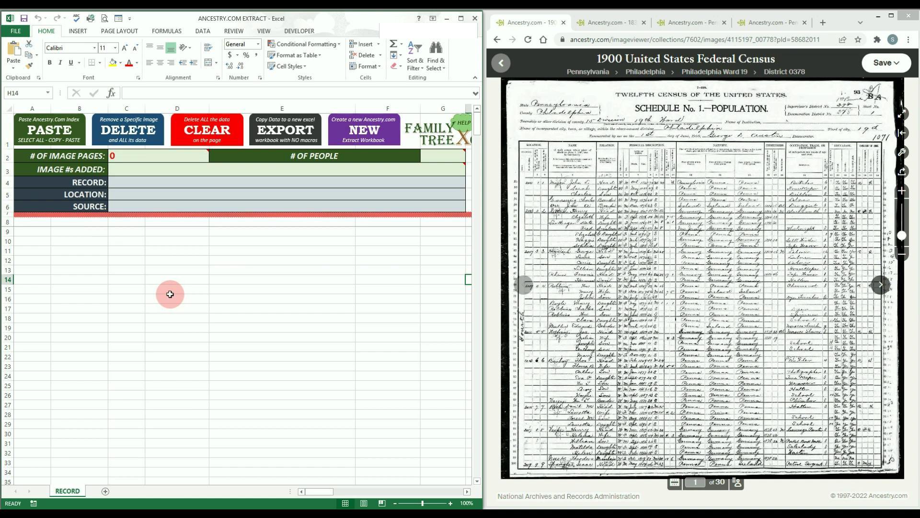
- Show the Index panel in the census image viewer and select all the page's text
{"action": "left_click", "coordinate": [844, 19]}
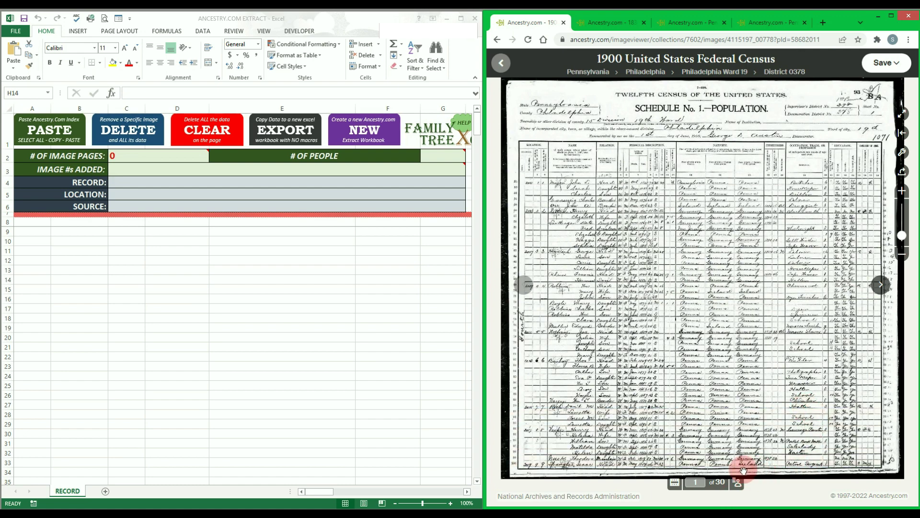
{"action": "left_click", "coordinate": [737, 483]}
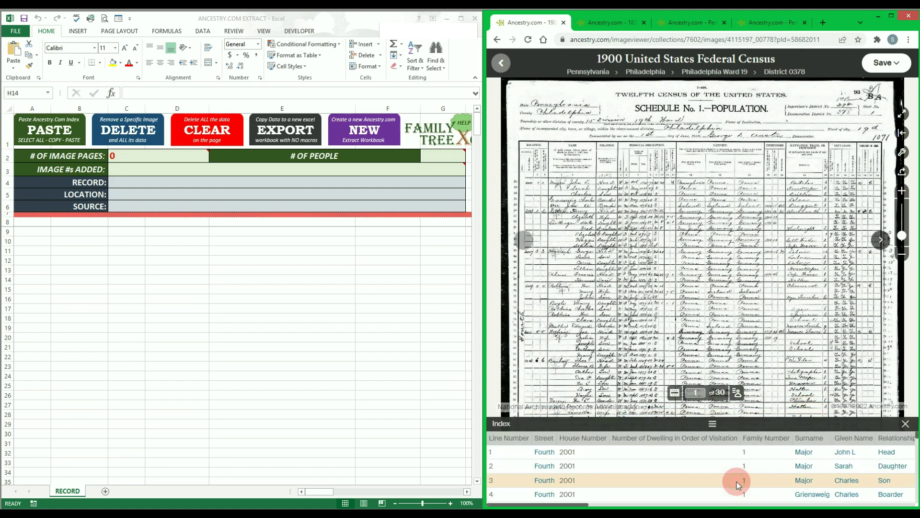
{"action": "mouse_move", "coordinate": [695, 309]}
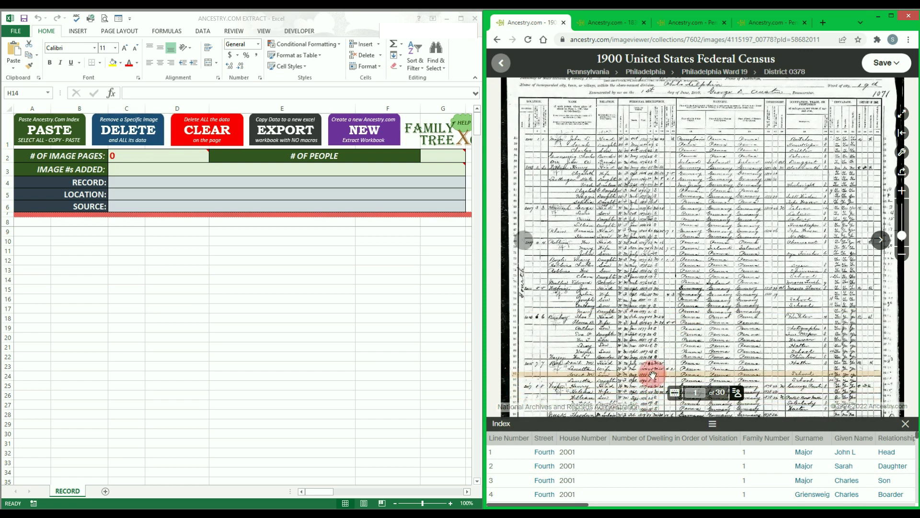
{"action": "key", "text": "ctrl+a"}
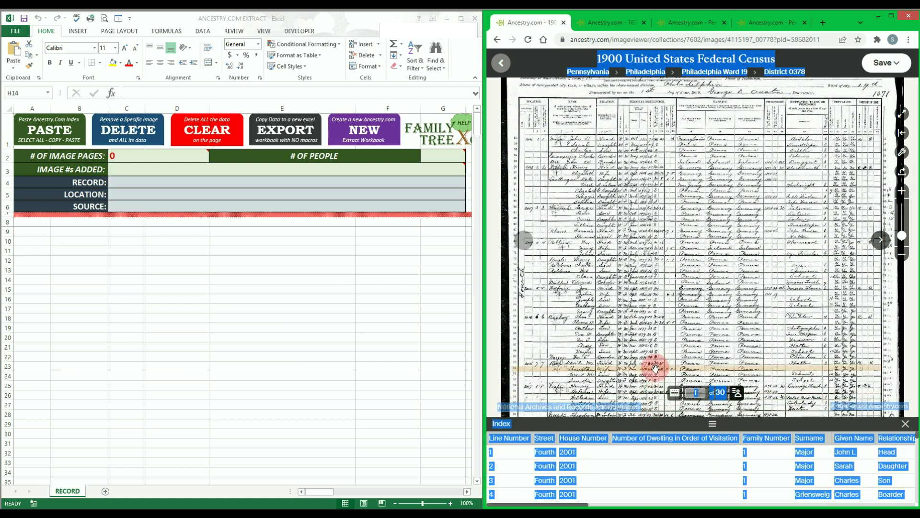
{"action": "mouse_move", "coordinate": [656, 336]}
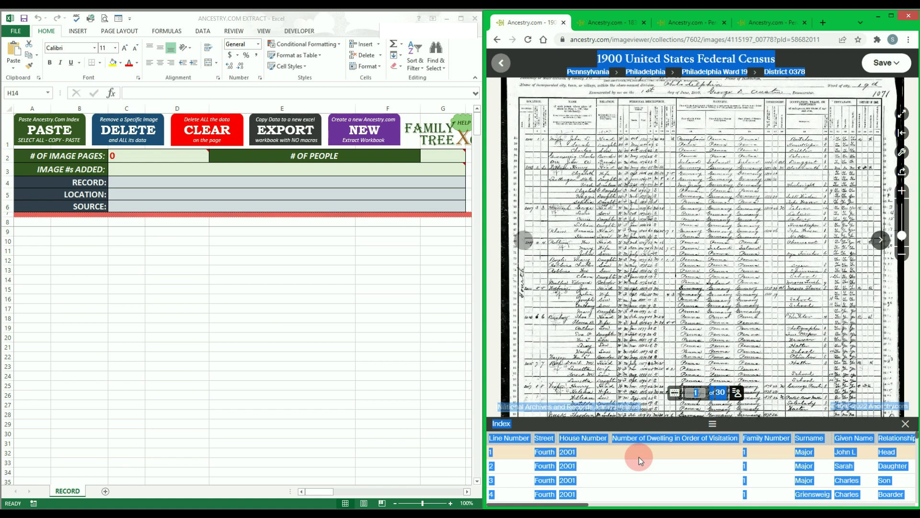
- Paste census image 1's 50 Fourth street entries into the RECORD sheet and review them
{"action": "left_click", "coordinate": [322, 285]}
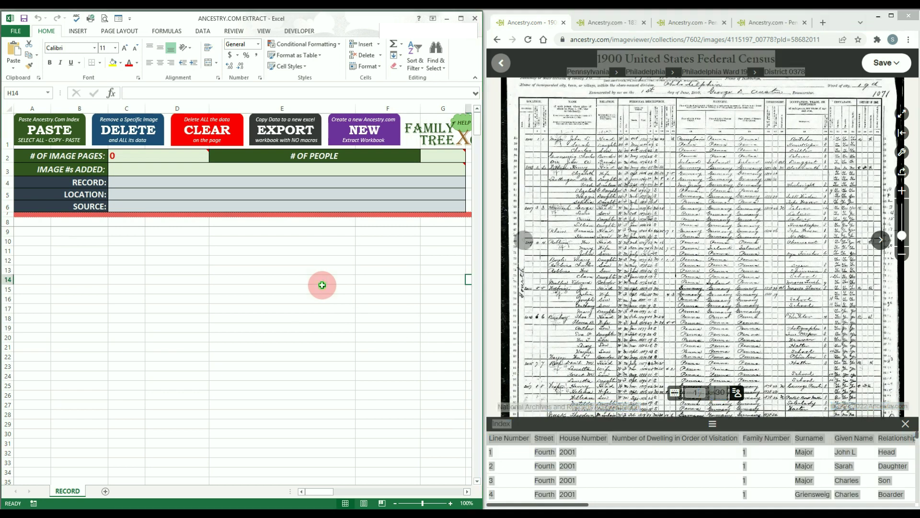
{"action": "left_click", "coordinate": [49, 130]}
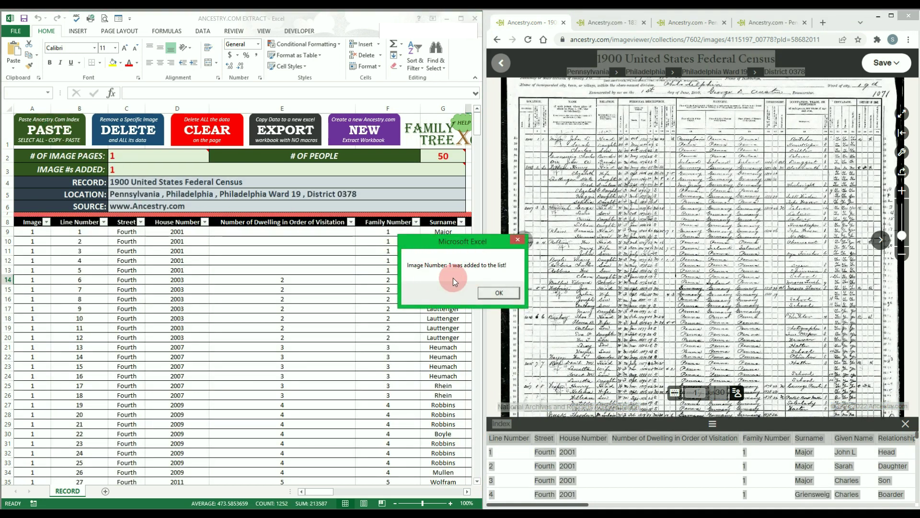
{"action": "left_click", "coordinate": [494, 297]}
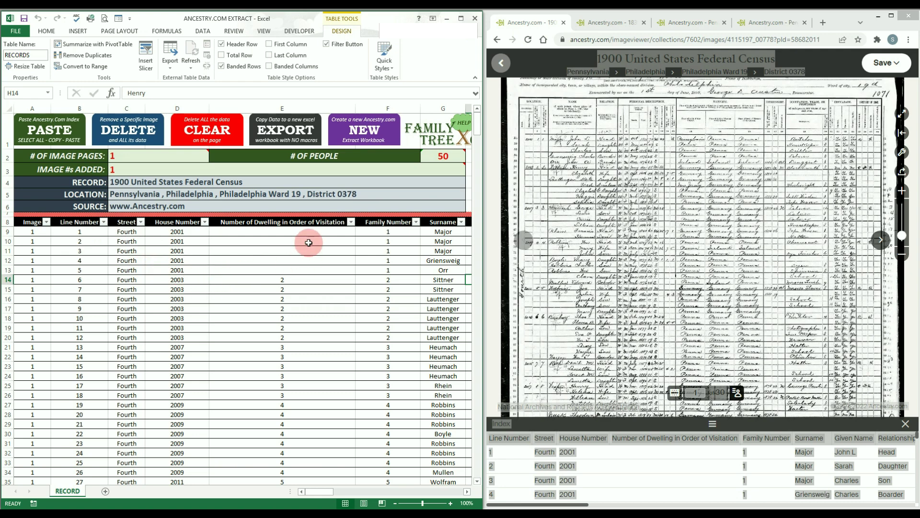
{"action": "scroll", "coordinate": [278, 268], "scroll_direction": "down", "scroll_amount": 3}
{"action": "scroll", "coordinate": [278, 270], "scroll_direction": "down", "scroll_amount": 9}
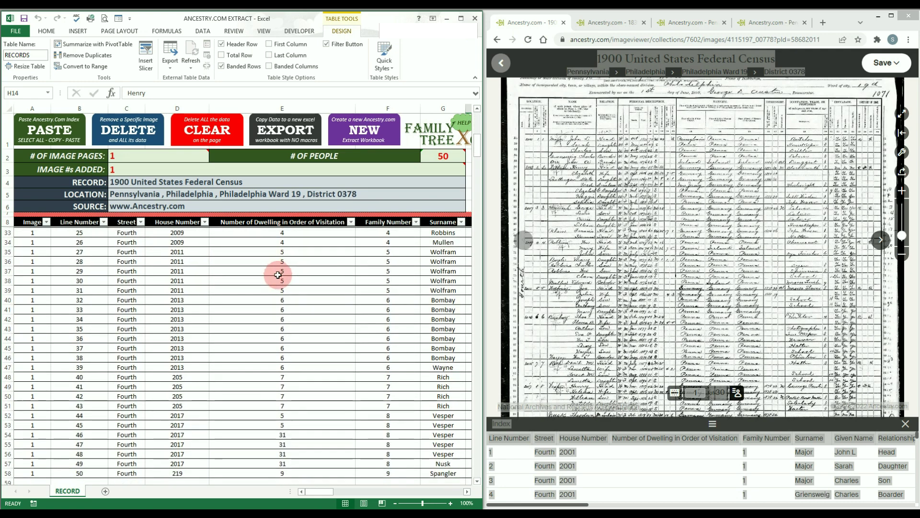
{"action": "scroll", "coordinate": [278, 275], "scroll_direction": "up", "scroll_amount": 12}
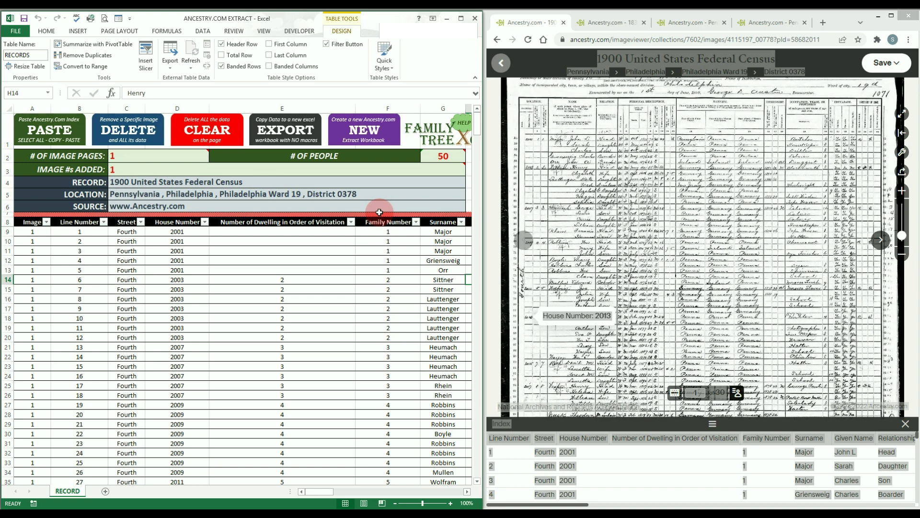
- Reselect the census page text, then change the SOURCE cell C6 to ANYTHING
{"action": "left_click", "coordinate": [850, 15]}
{"action": "key", "text": "ctrl+a"}
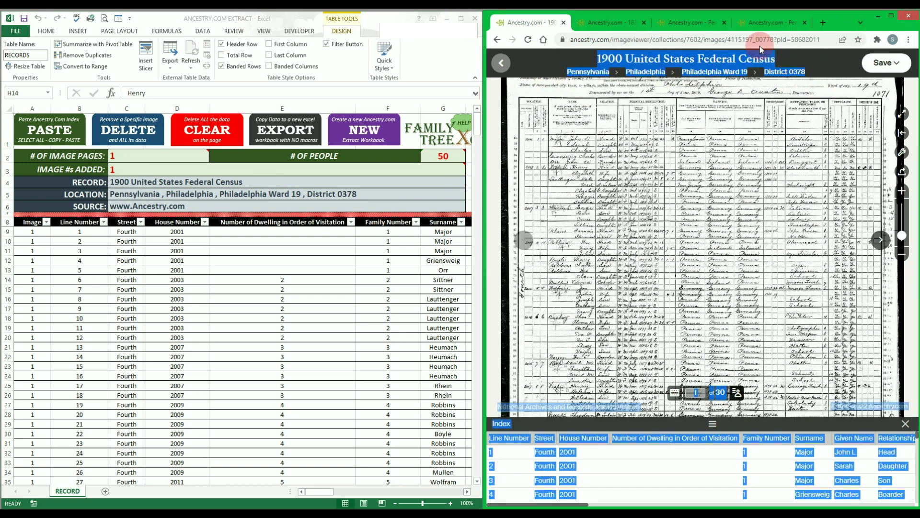
{"action": "left_click", "coordinate": [191, 206]}
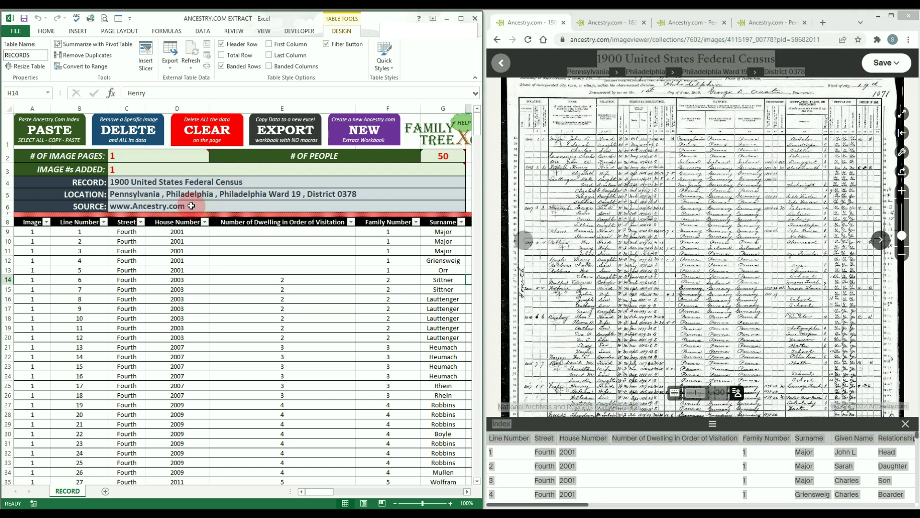
{"action": "type", "text": "ANYTHING"}
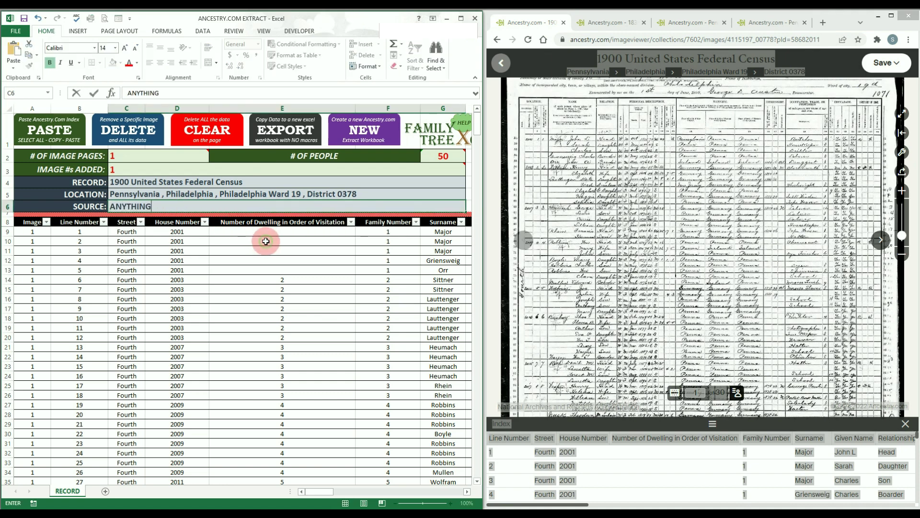
{"action": "left_click", "coordinate": [266, 241]}
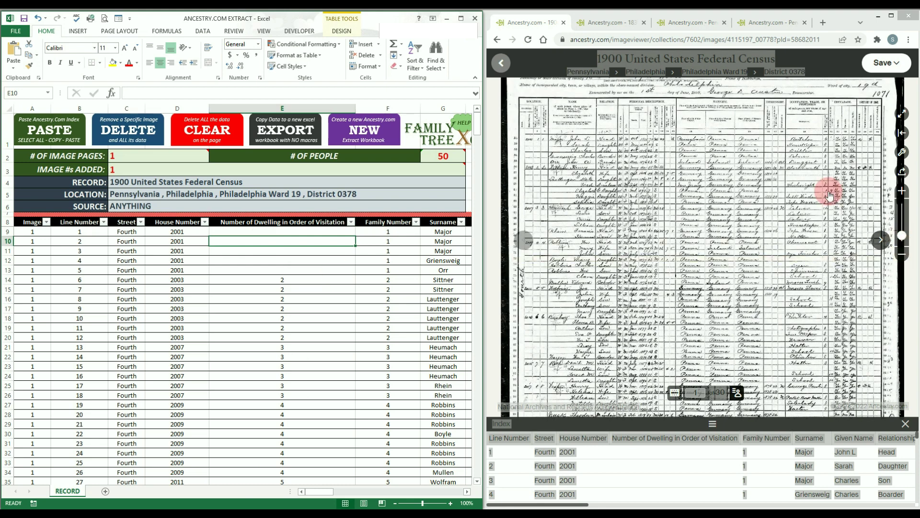
- Advance the Ancestry census viewer from image 1 to image 2 of 30
{"action": "left_click", "coordinate": [845, 17]}
{"action": "left_click", "coordinate": [880, 243]}
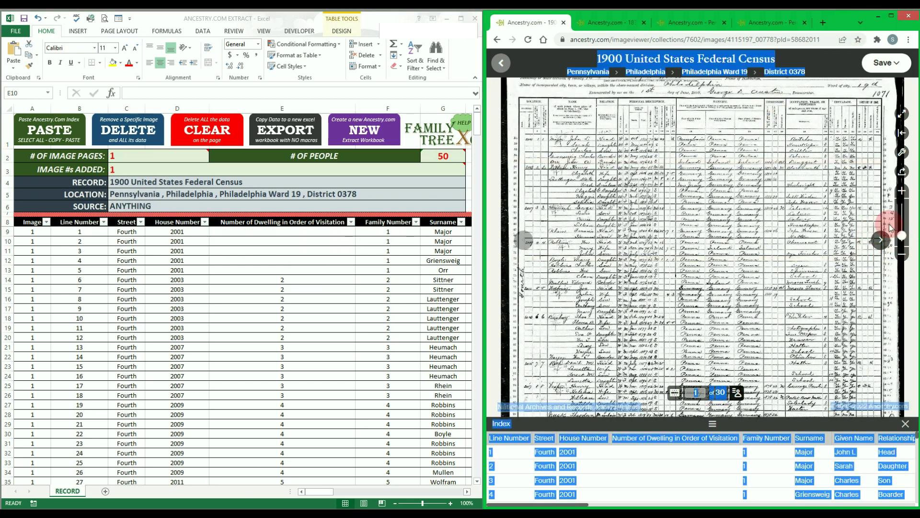
{"action": "left_click", "coordinate": [502, 232]}
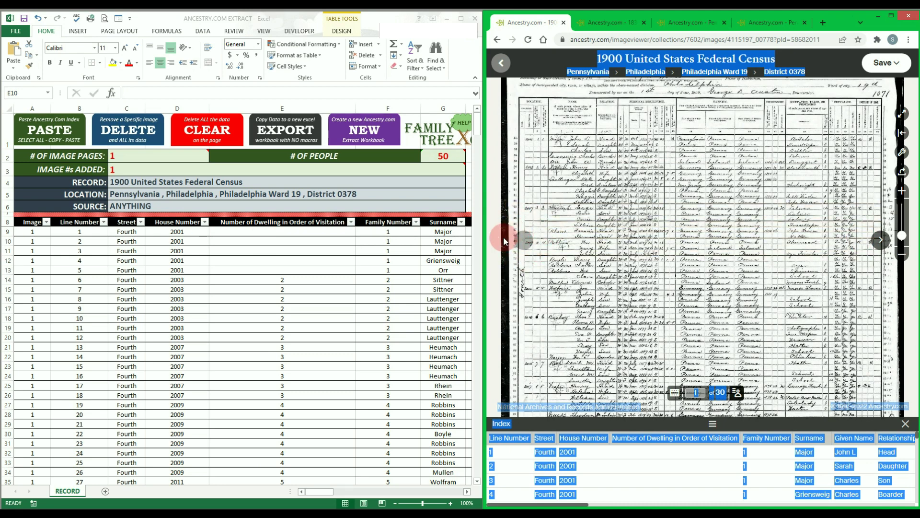
{"action": "left_click", "coordinate": [883, 238]}
{"action": "left_click", "coordinate": [882, 242]}
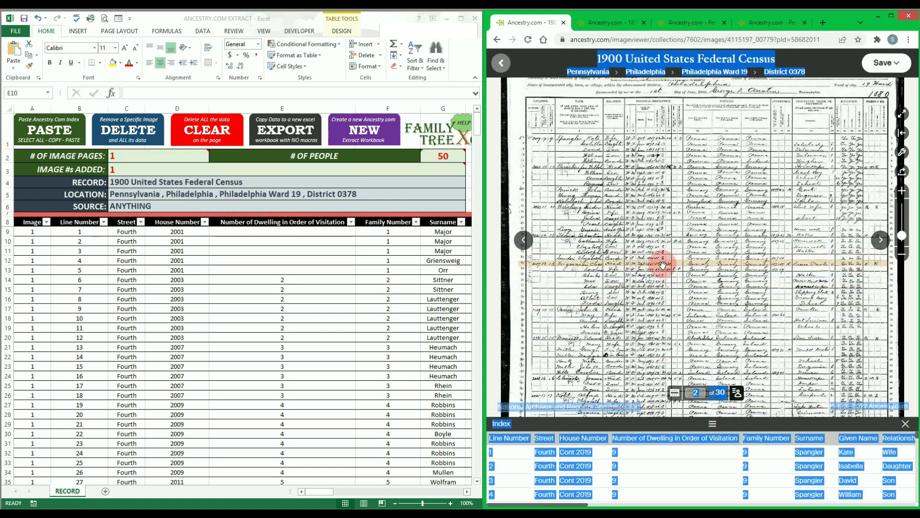
{"action": "mouse_move", "coordinate": [663, 265]}
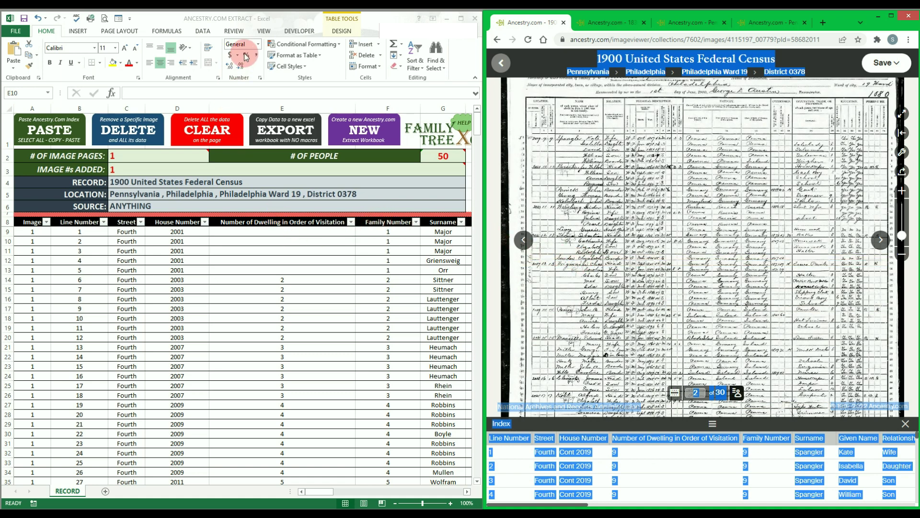
{"action": "left_click", "coordinate": [225, 21]}
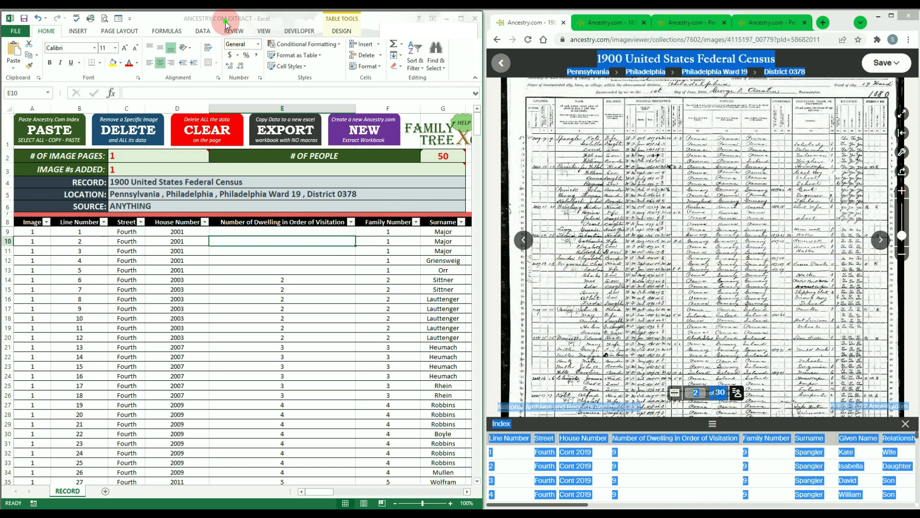
- Append census image 2's index rows to the RECORD sheet, reaching 2 image pages and 100 people
{"action": "left_click", "coordinate": [50, 128]}
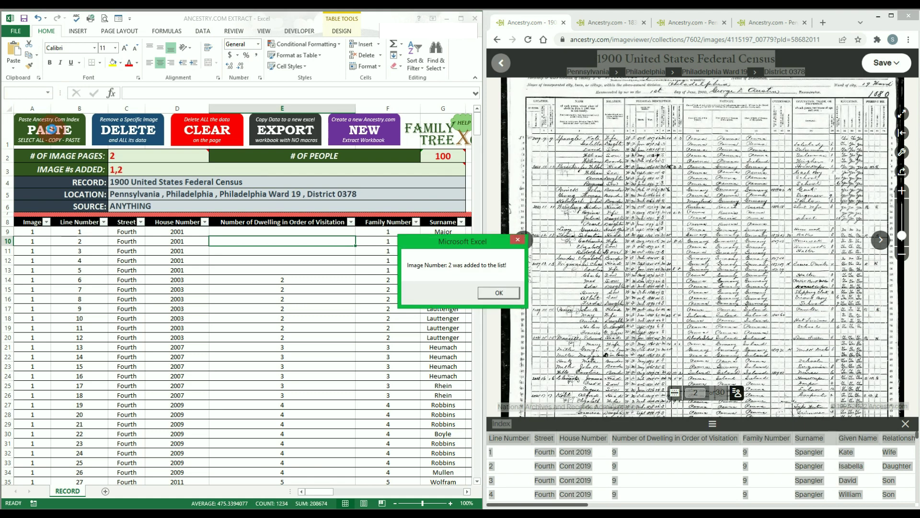
{"action": "left_click", "coordinate": [499, 293]}
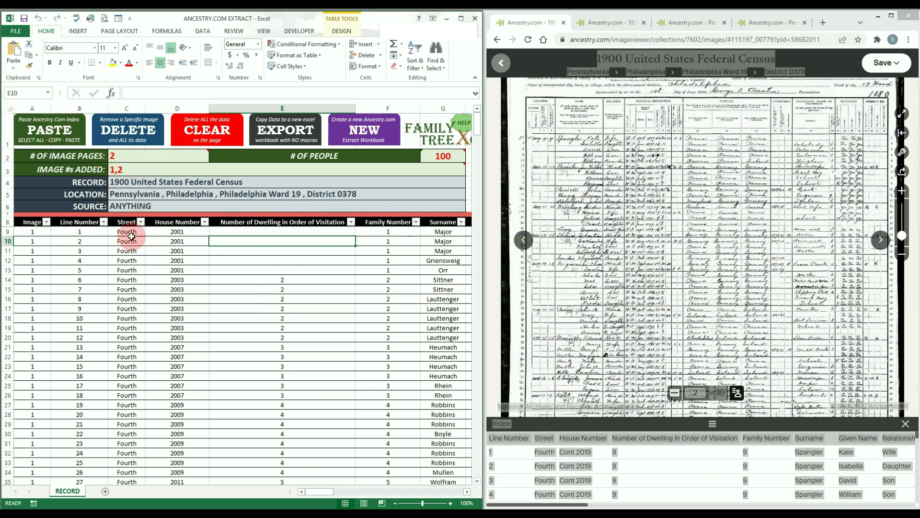
{"action": "scroll", "coordinate": [233, 335], "scroll_direction": "down", "scroll_amount": 6}
{"action": "scroll", "coordinate": [233, 337], "scroll_direction": "down", "scroll_amount": 16}
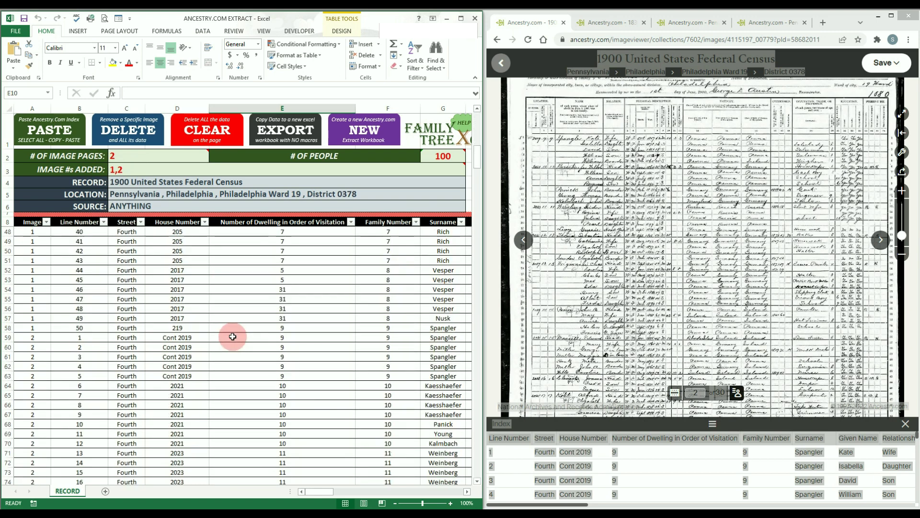
{"action": "scroll", "coordinate": [233, 337], "scroll_direction": "down", "scroll_amount": 4}
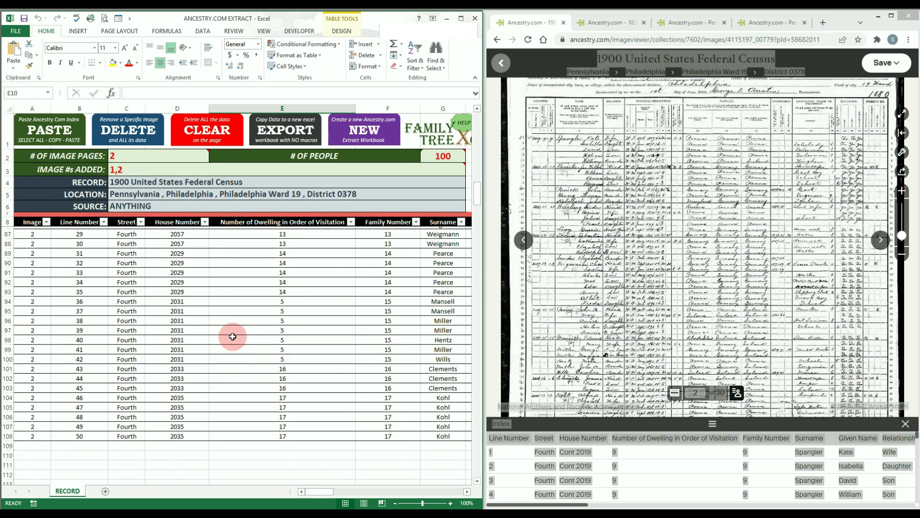
{"action": "scroll", "coordinate": [233, 336], "scroll_direction": "up", "scroll_amount": 18}
{"action": "scroll", "coordinate": [233, 337], "scroll_direction": "up", "scroll_amount": 8}
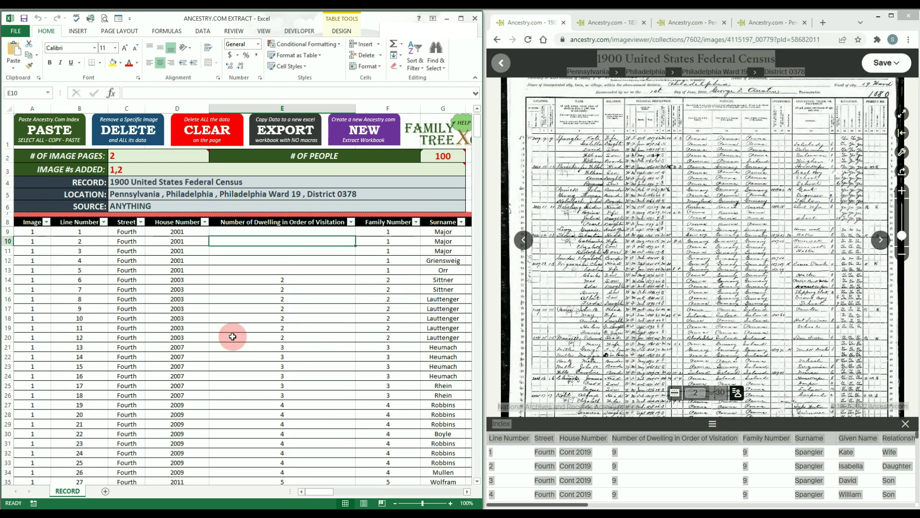
{"action": "left_click", "coordinate": [847, 22]}
- Copy census image 3 from the viewer and paste its index into the RECORD sheet
{"action": "key", "text": "ctrl+a"}
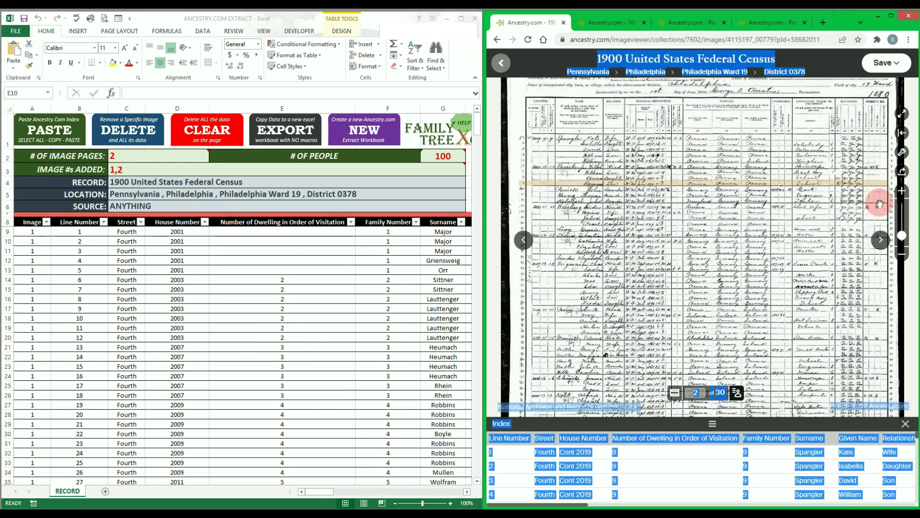
{"action": "left_click", "coordinate": [886, 241]}
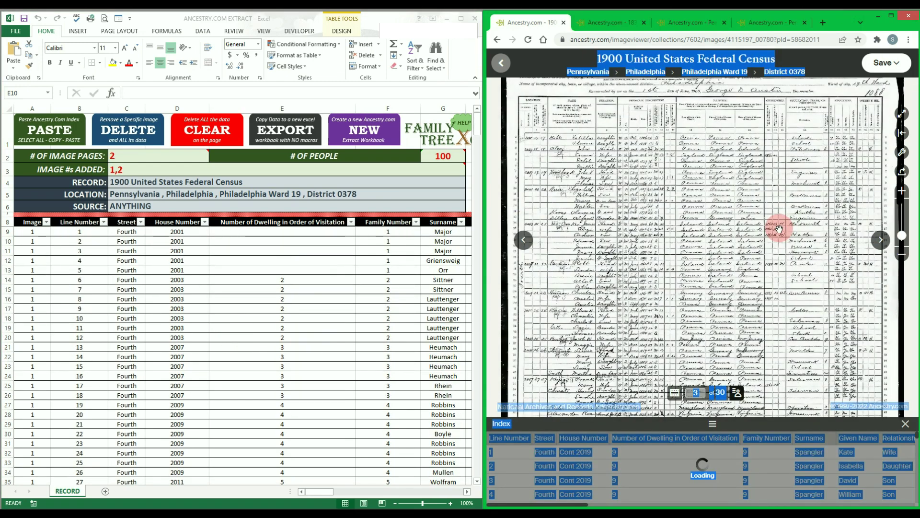
{"action": "key", "text": "ctrl+c"}
{"action": "left_click", "coordinate": [41, 119]}
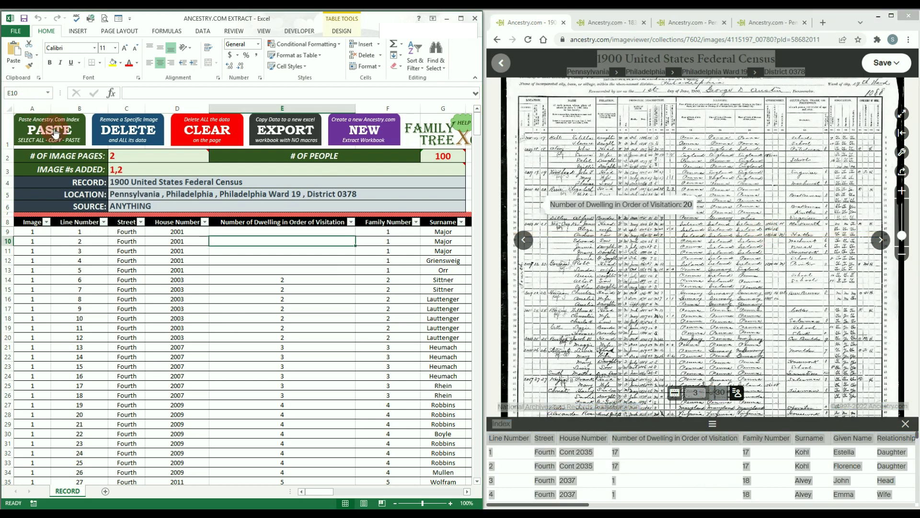
{"action": "left_click", "coordinate": [498, 292]}
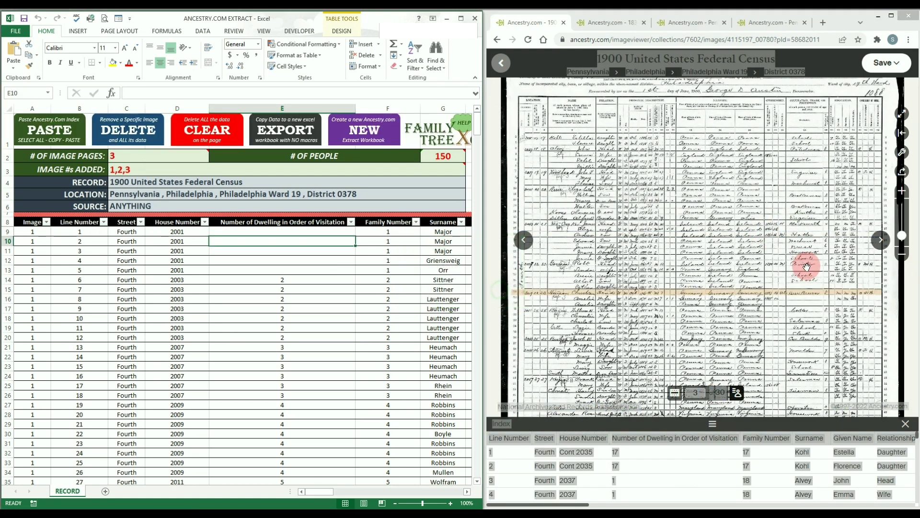
- Copy and paste census image 4 into the record, then attempt pasting it a second time
{"action": "left_click", "coordinate": [883, 239]}
{"action": "key", "text": "ctrl+a"}
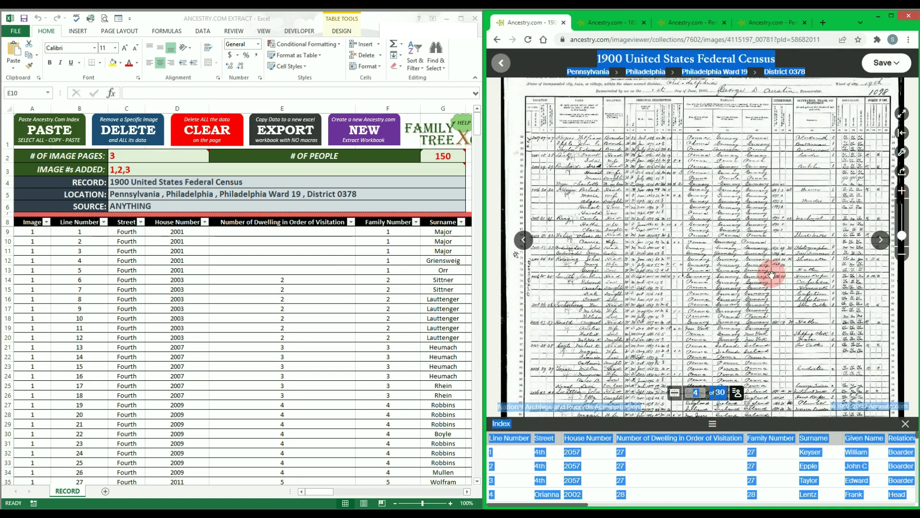
{"action": "key", "text": "ctrl+c"}
{"action": "left_click", "coordinate": [83, 127]}
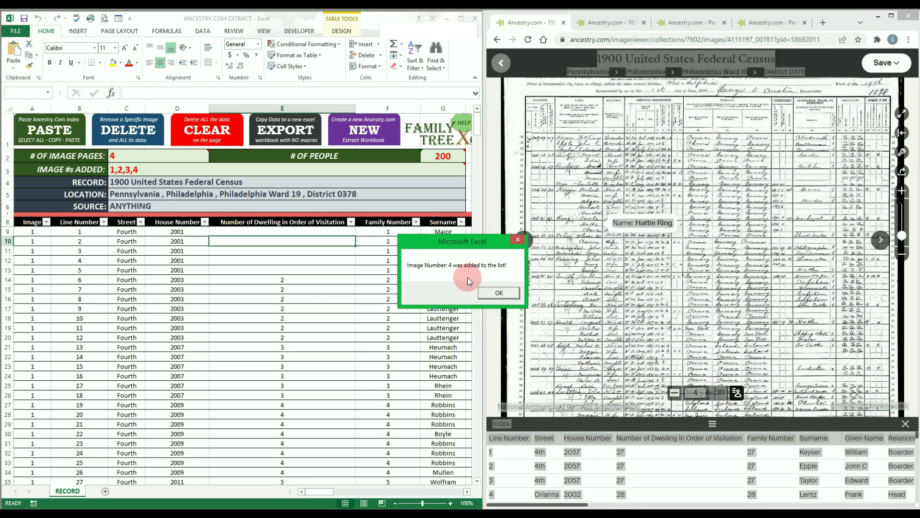
{"action": "left_click", "coordinate": [490, 294]}
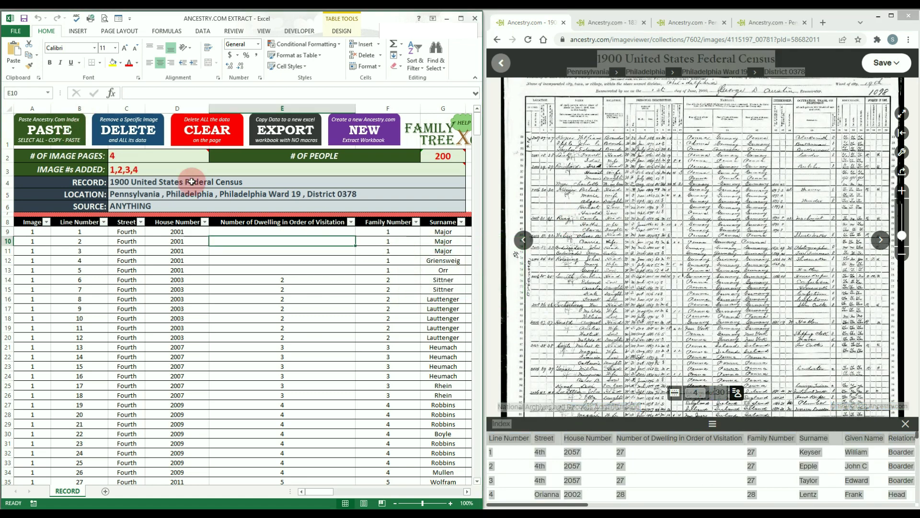
{"action": "left_click", "coordinate": [51, 134]}
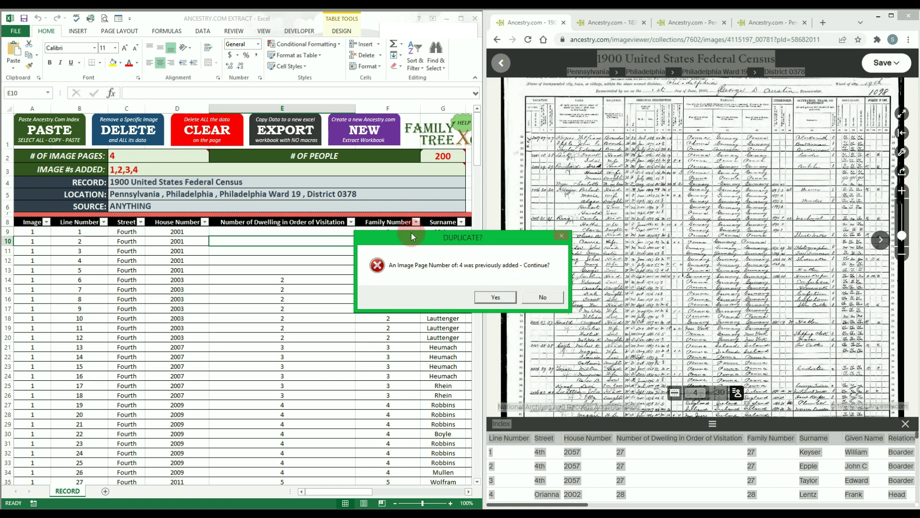
- Decline the duplicate image 4 paste and select the 27 in the first index row
{"action": "left_click", "coordinate": [542, 297]}
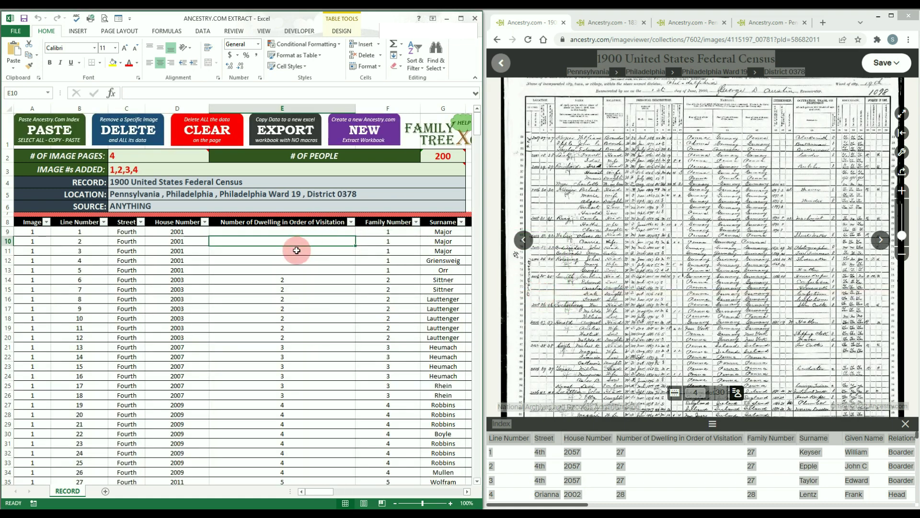
{"action": "left_click", "coordinate": [646, 461]}
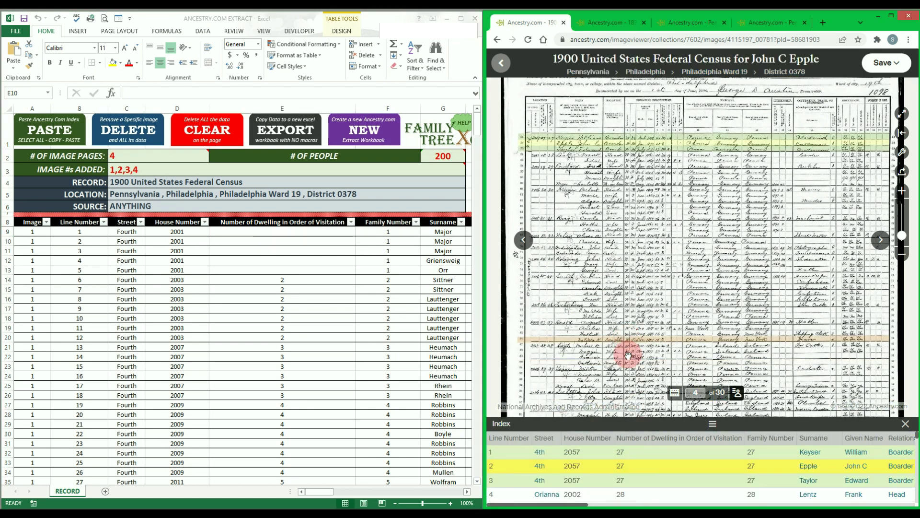
{"action": "left_click_drag", "start_coordinate": [645, 455], "coordinate": [616, 452]}
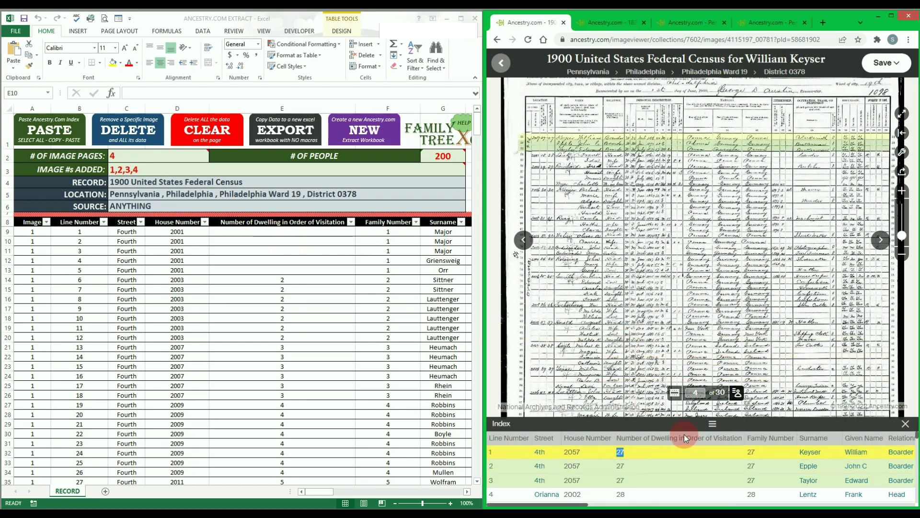
{"action": "left_click", "coordinate": [63, 134]}
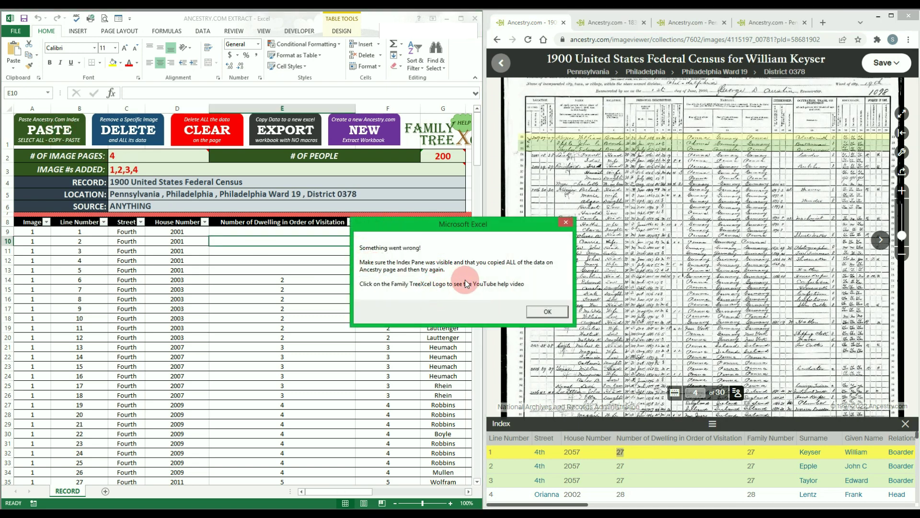
{"action": "left_click", "coordinate": [539, 311]}
{"action": "scroll", "coordinate": [266, 327], "scroll_direction": "down", "scroll_amount": 11}
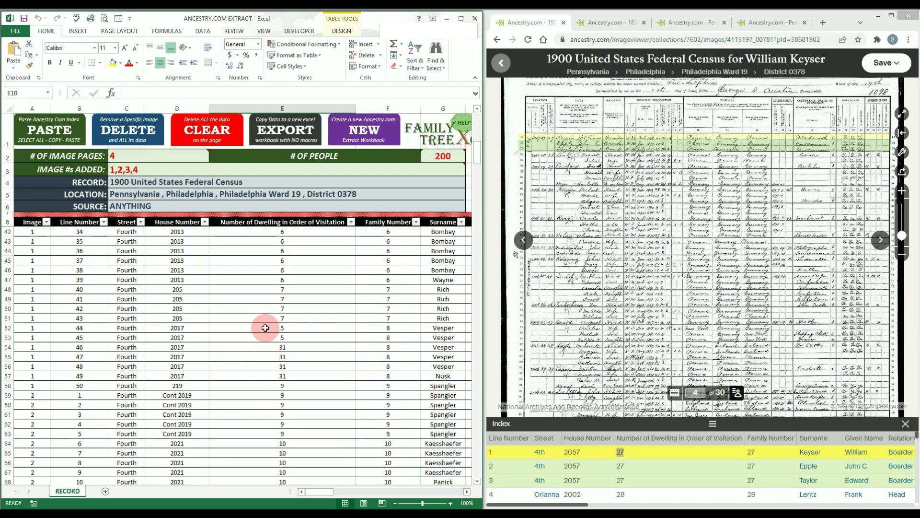
{"action": "scroll", "coordinate": [265, 328], "scroll_direction": "down", "scroll_amount": 20}
{"action": "scroll", "coordinate": [265, 328], "scroll_direction": "down", "scroll_amount": 20}
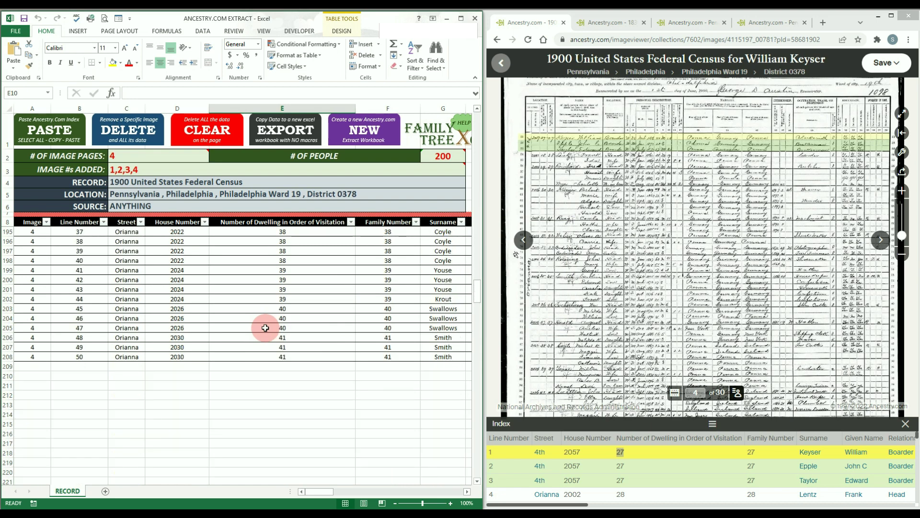
{"action": "middle_click", "coordinate": [277, 384]}
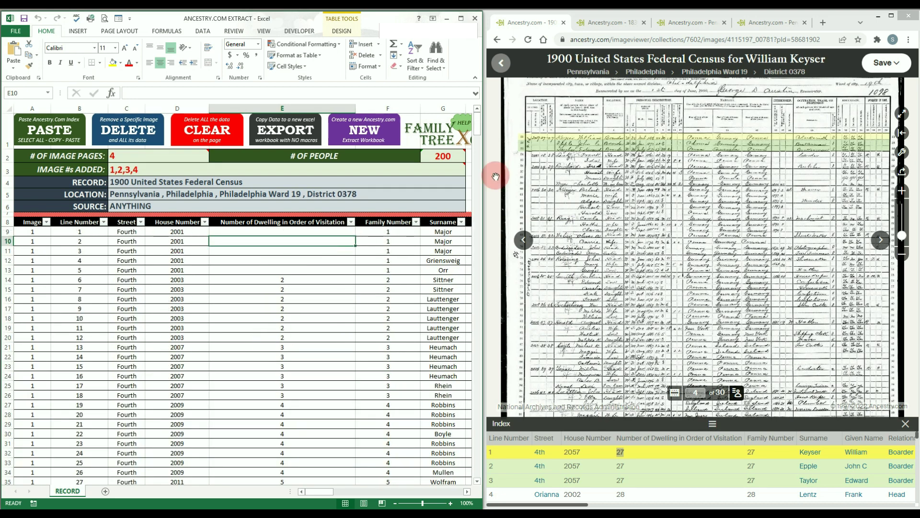
- Switch to the 1830 United States Federal Census image and display its page index
{"action": "left_click", "coordinate": [605, 23]}
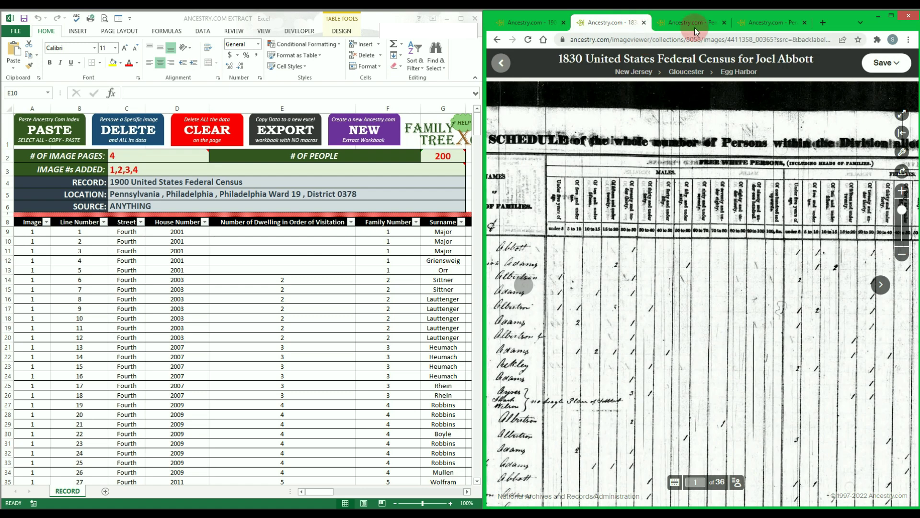
{"action": "left_click", "coordinate": [738, 483]}
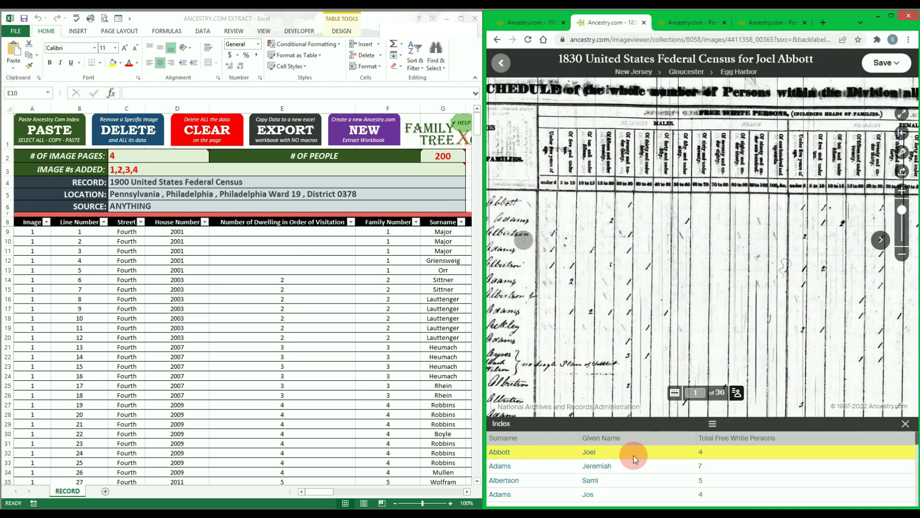
{"action": "scroll", "coordinate": [677, 470], "scroll_direction": "down", "scroll_amount": 3}
{"action": "scroll", "coordinate": [678, 470], "scroll_direction": "up", "scroll_amount": 3}
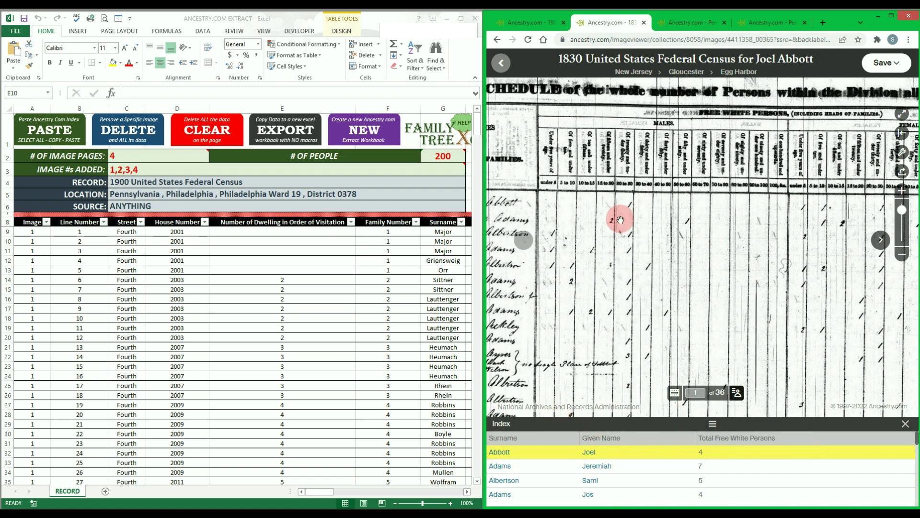
- Bring the Excel workbook to the front and maximize it to fill the screen
{"action": "left_click", "coordinate": [286, 16]}
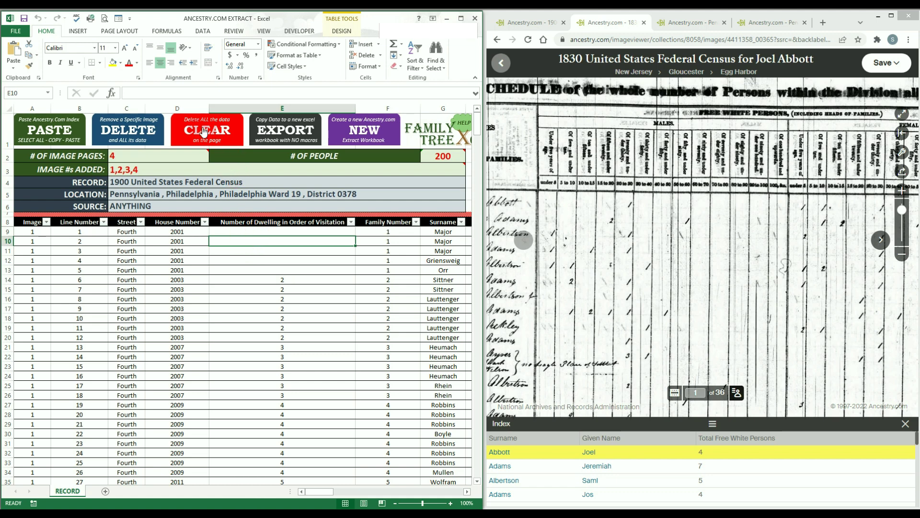
{"action": "left_click", "coordinate": [253, 315]}
{"action": "key", "text": "super+Up"}
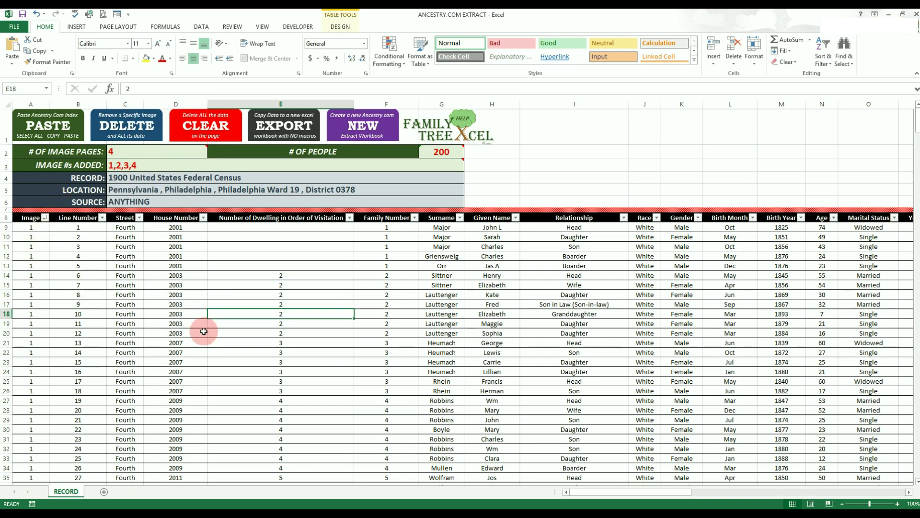
- Delete image 1's rows from the RECORD sheet, leaving images 2, 3, 4 and 150 people
{"action": "left_click", "coordinate": [128, 128]}
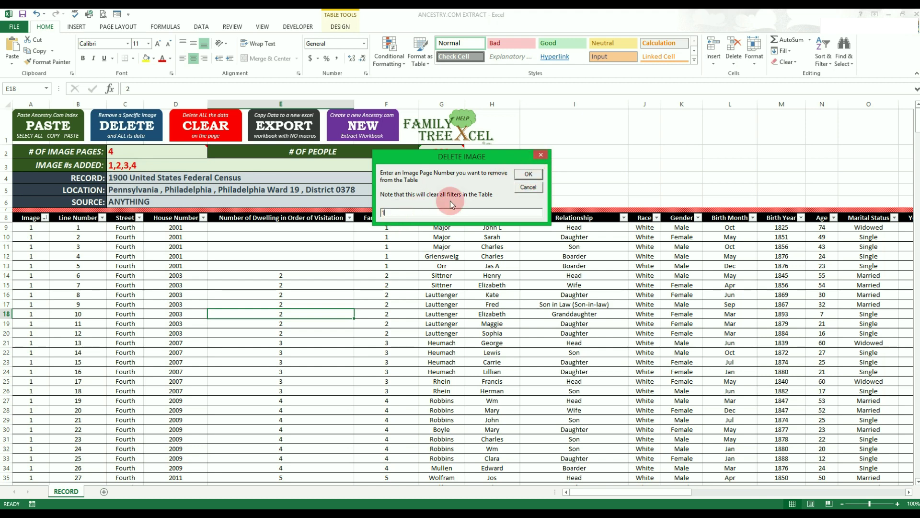
{"action": "left_click", "coordinate": [527, 173]}
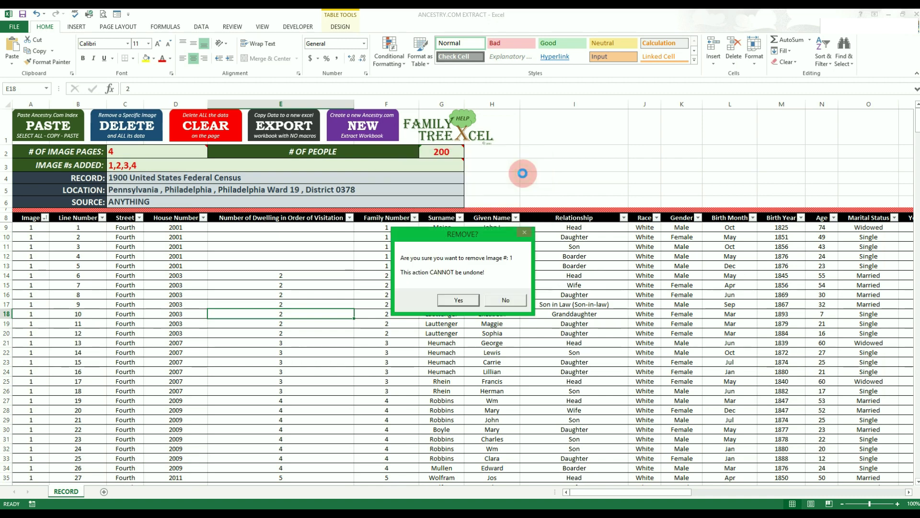
{"action": "left_click", "coordinate": [458, 300]}
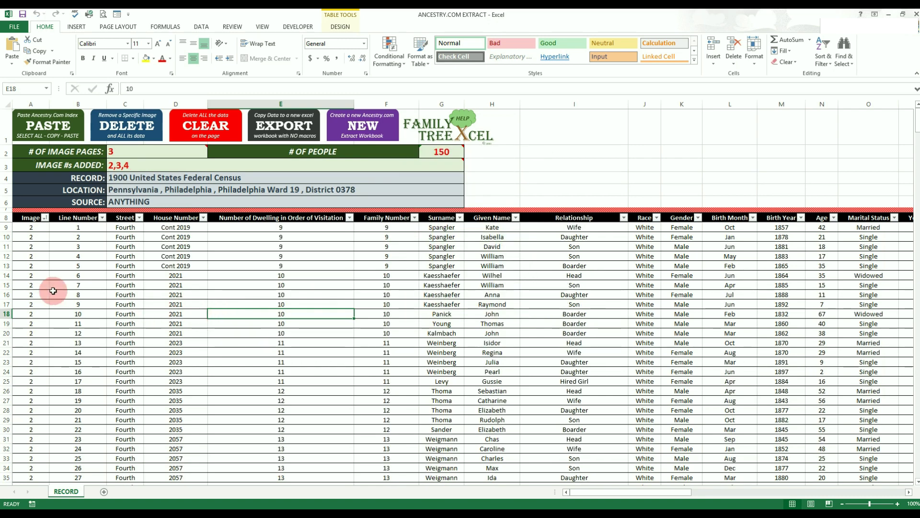
{"action": "scroll", "coordinate": [53, 291], "scroll_direction": "down", "scroll_amount": 18}
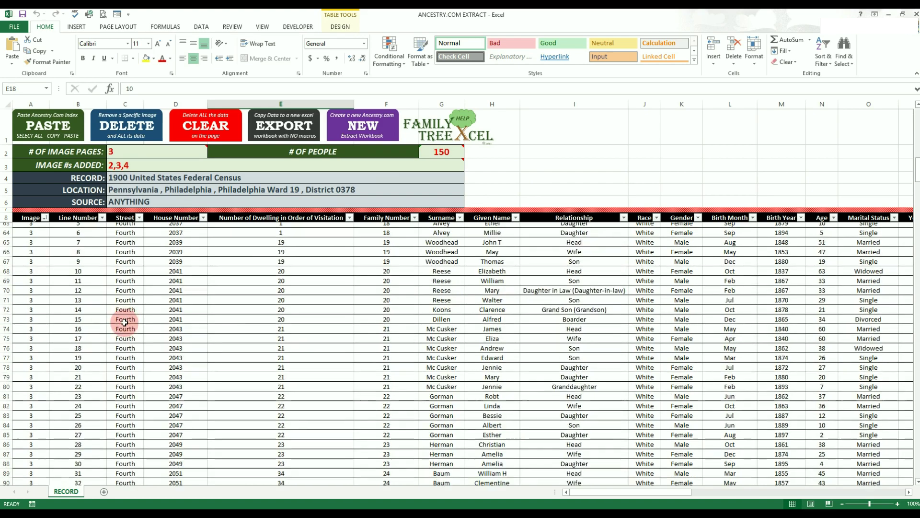
{"action": "scroll", "coordinate": [124, 323], "scroll_direction": "down", "scroll_amount": 18}
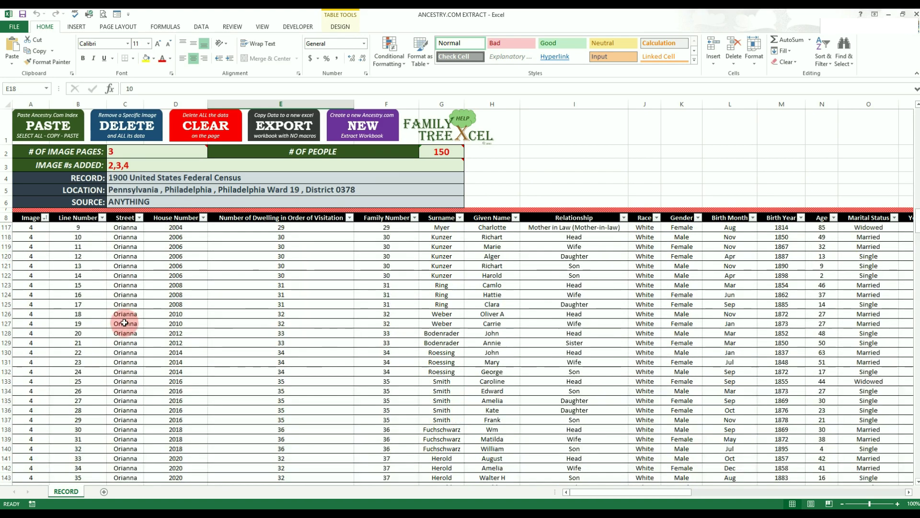
{"action": "scroll", "coordinate": [125, 322], "scroll_direction": "up", "scroll_amount": 20}
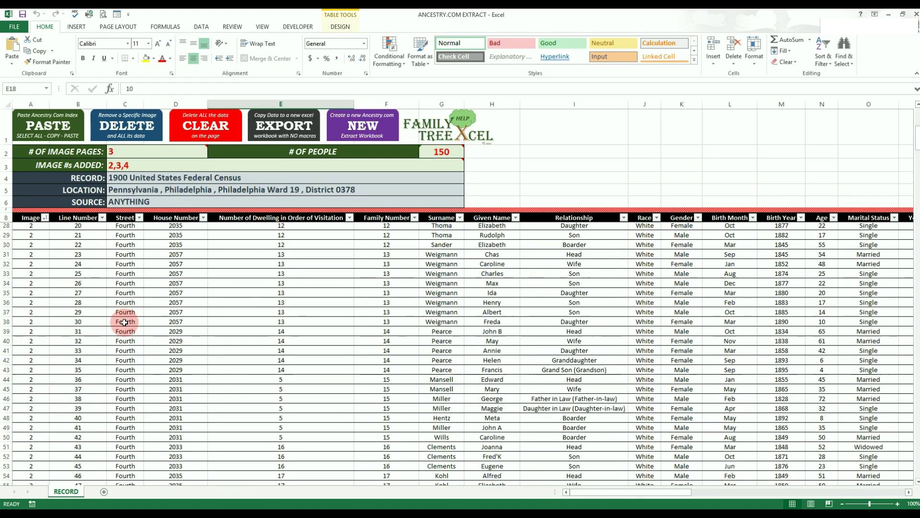
{"action": "scroll", "coordinate": [124, 322], "scroll_direction": "up", "scroll_amount": 6}
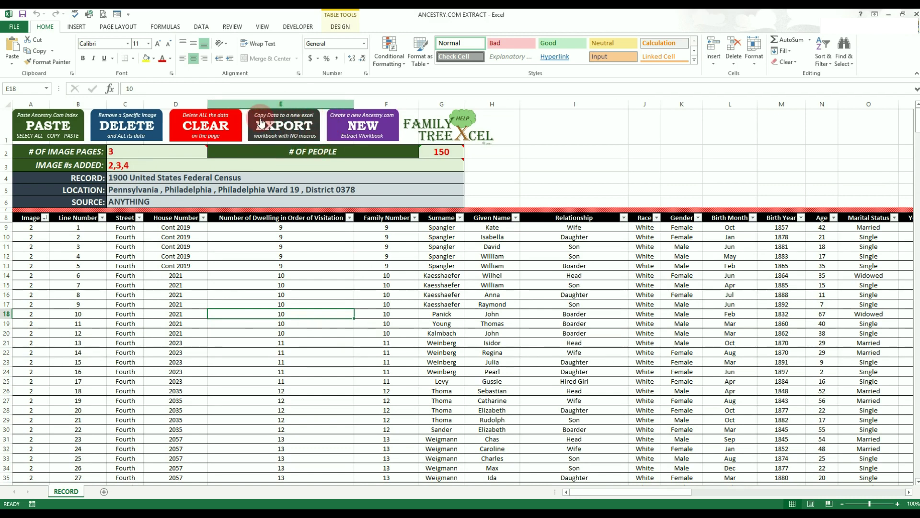
- Export the census data from the RECORD sheet to a new workbook, Book2
{"action": "left_click", "coordinate": [298, 127]}
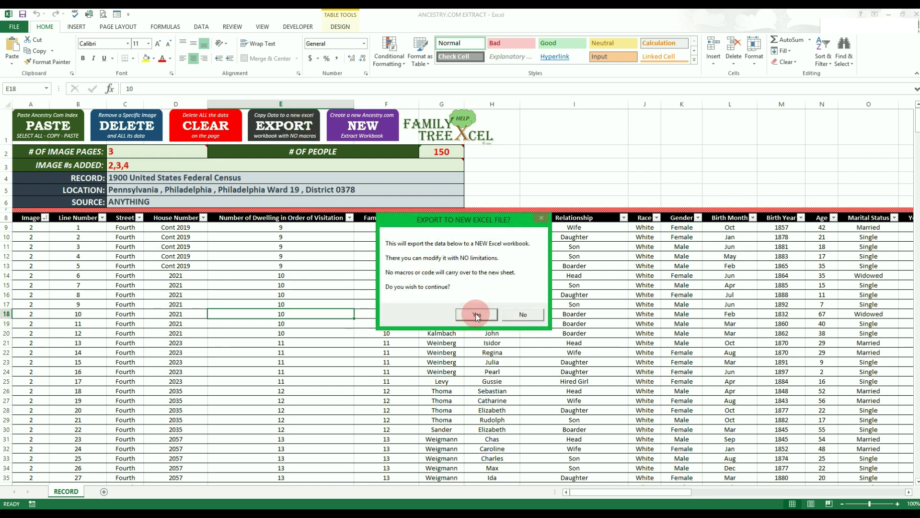
{"action": "left_click", "coordinate": [476, 314]}
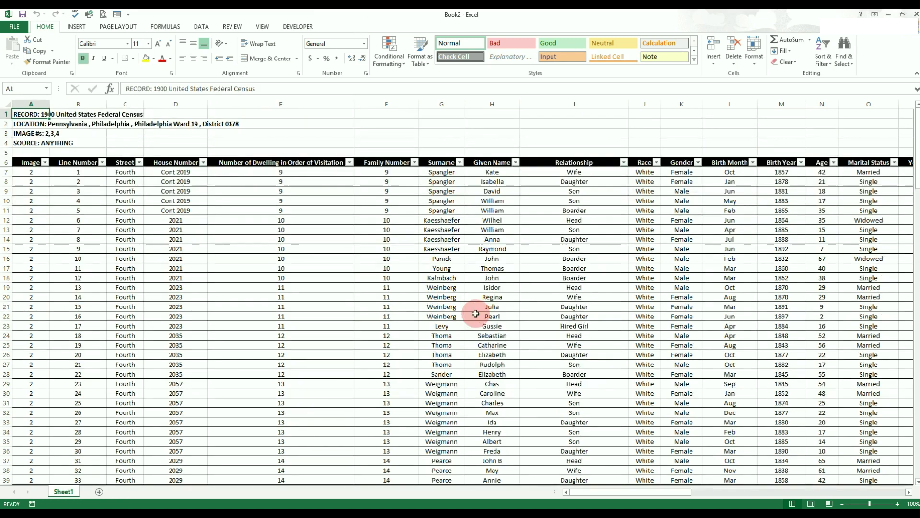
{"action": "scroll", "coordinate": [314, 288], "scroll_direction": "down", "scroll_amount": 4}
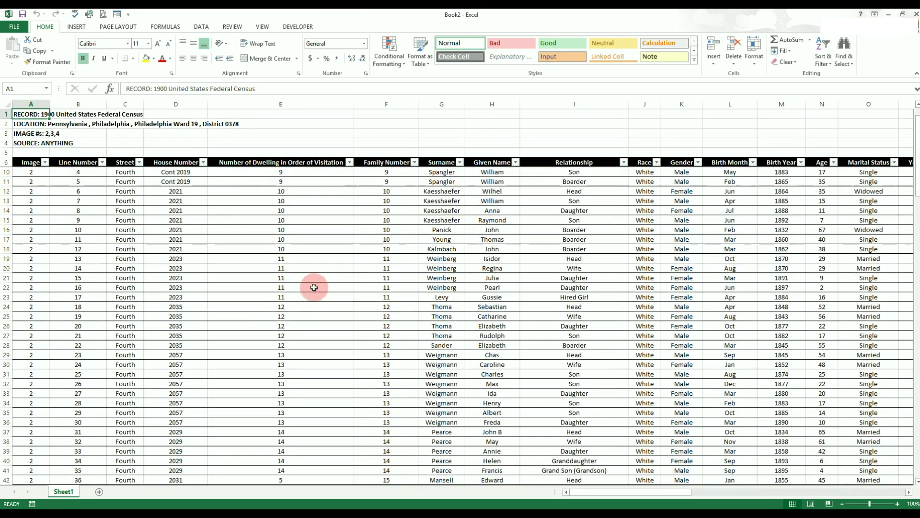
{"action": "scroll", "coordinate": [314, 288], "scroll_direction": "down", "scroll_amount": 5}
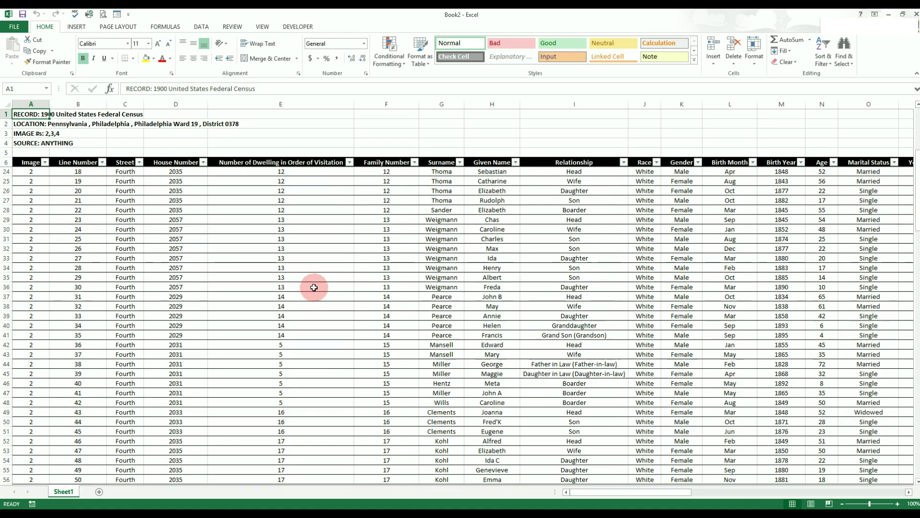
{"action": "scroll", "coordinate": [314, 287], "scroll_direction": "down", "scroll_amount": 15}
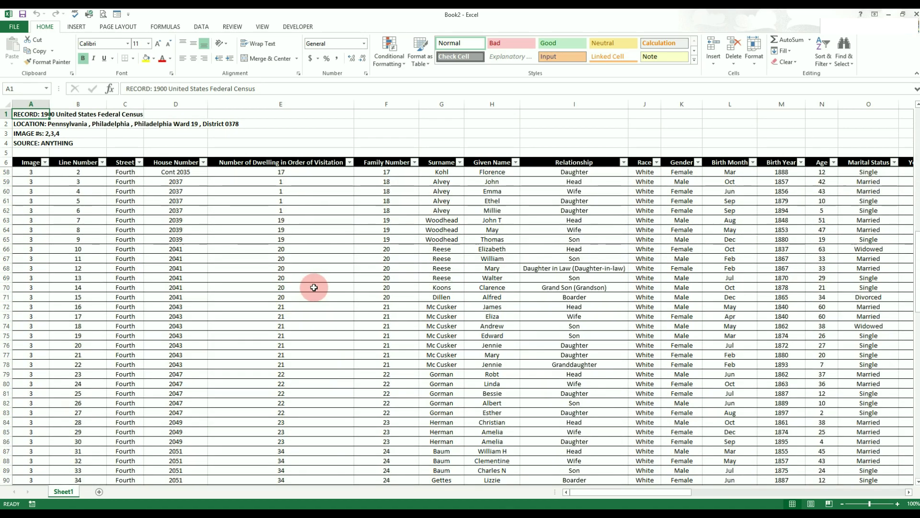
{"action": "scroll", "coordinate": [314, 288], "scroll_direction": "down", "scroll_amount": 12}
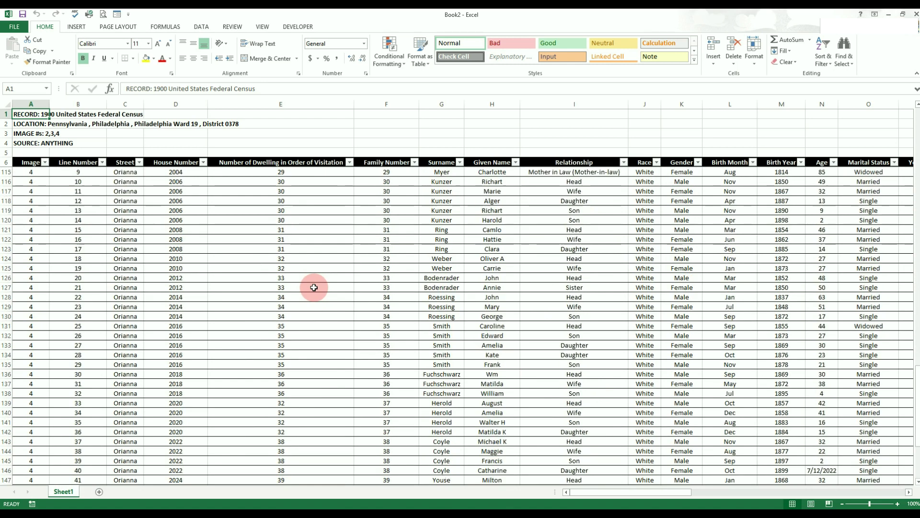
- In Book2, delete the Number of Dwelling in Order of Visitation column and close the workbook
{"action": "left_click", "coordinate": [302, 100]}
{"action": "right_click", "coordinate": [302, 100]}
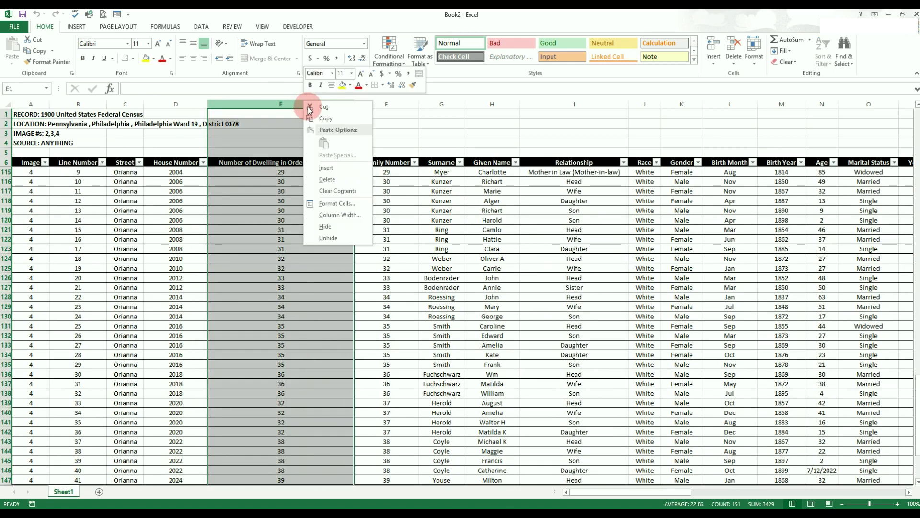
{"action": "left_click", "coordinate": [455, 292]}
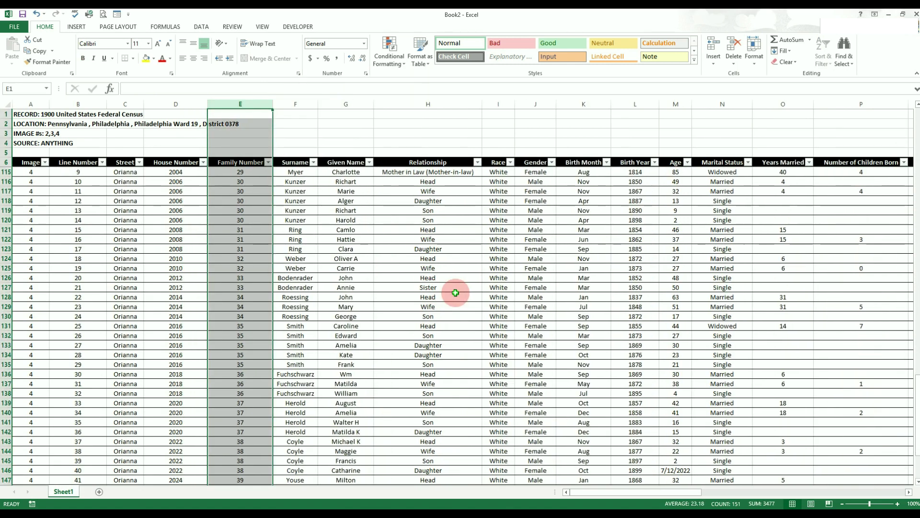
{"action": "left_click", "coordinate": [455, 292]}
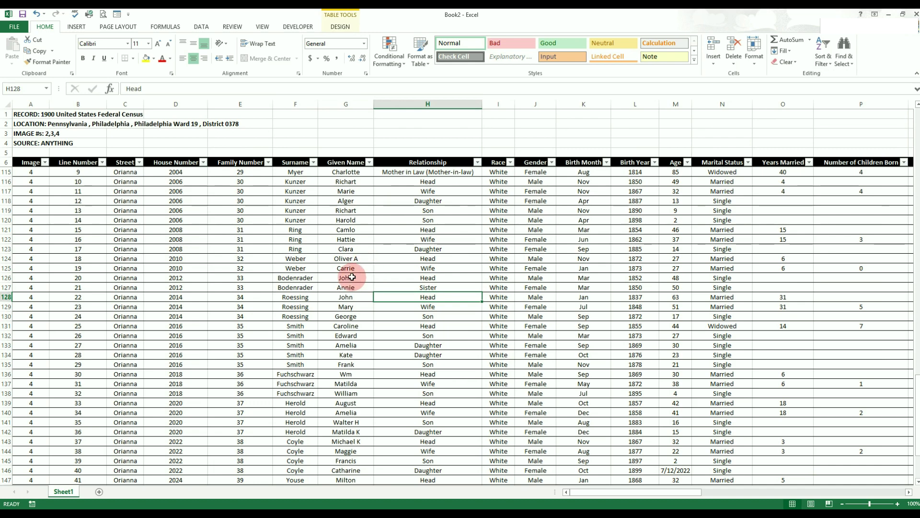
{"action": "scroll", "coordinate": [353, 277], "scroll_direction": "right", "scroll_amount": 4}
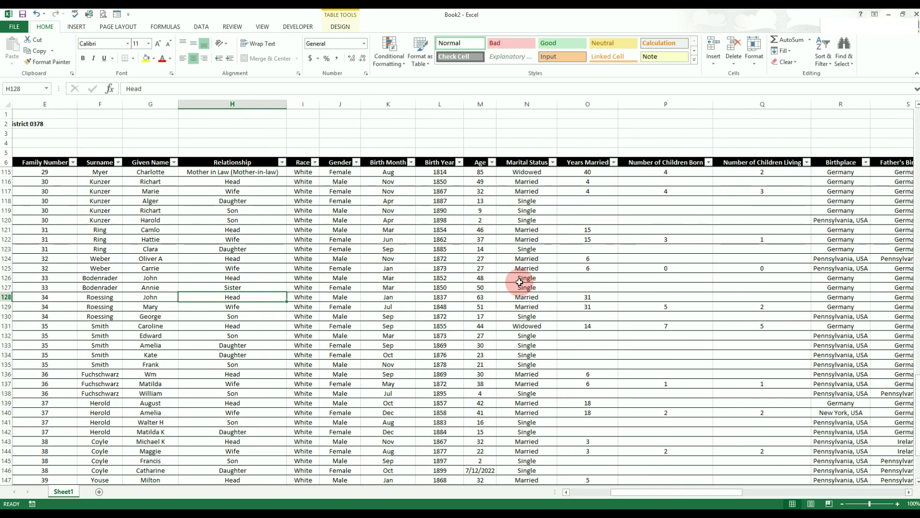
{"action": "scroll", "coordinate": [519, 282], "scroll_direction": "left", "scroll_amount": 4}
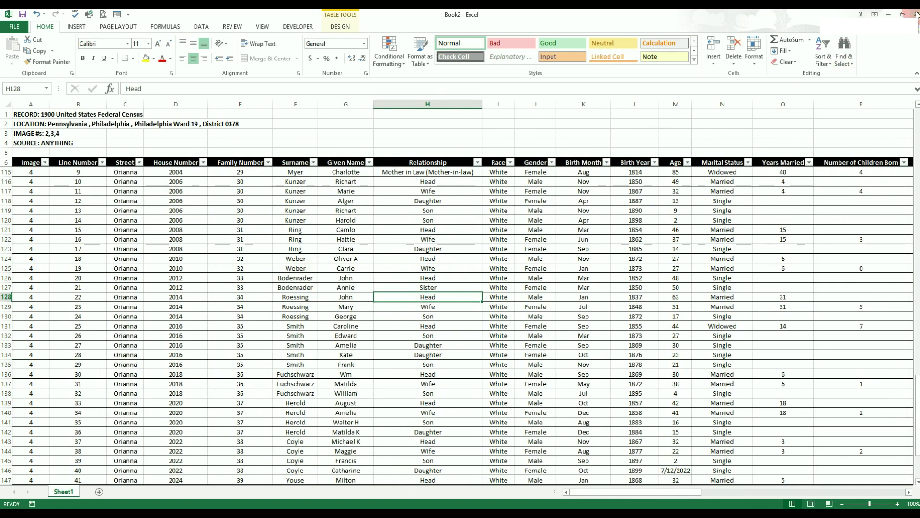
{"action": "left_click", "coordinate": [916, 14]}
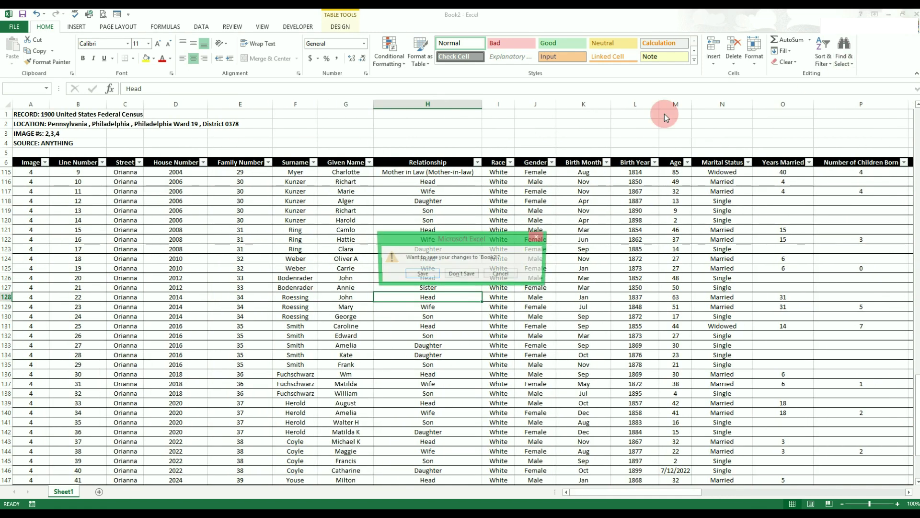
- Close Book2 without saving and clear all census data from the RECORD sheet
{"action": "left_click", "coordinate": [462, 272]}
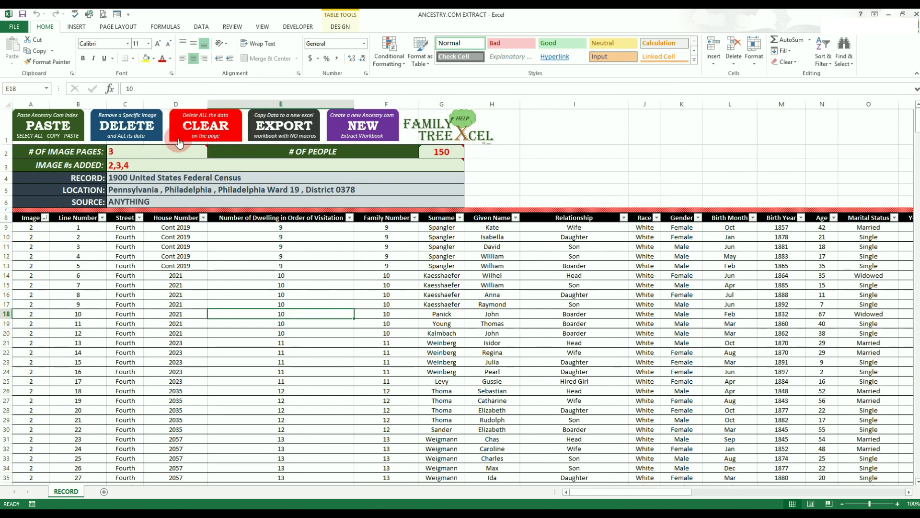
{"action": "left_click", "coordinate": [223, 125]}
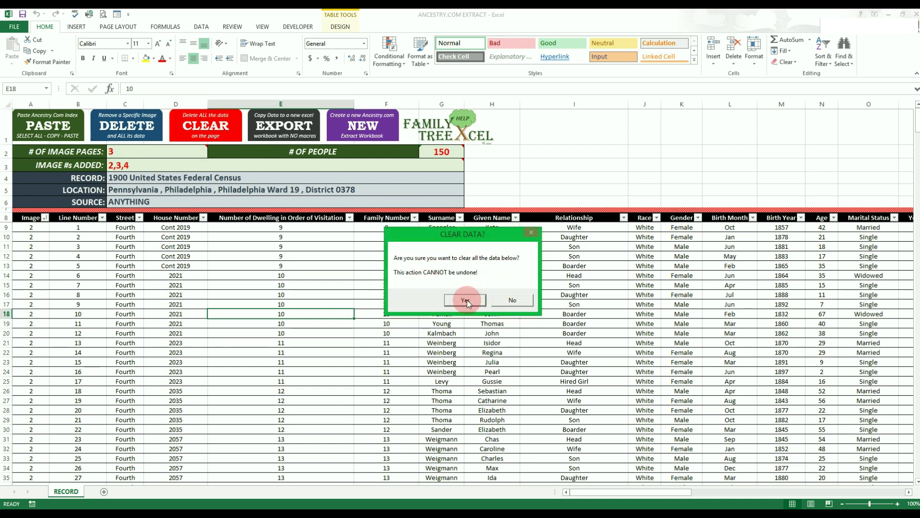
{"action": "left_click", "coordinate": [465, 300]}
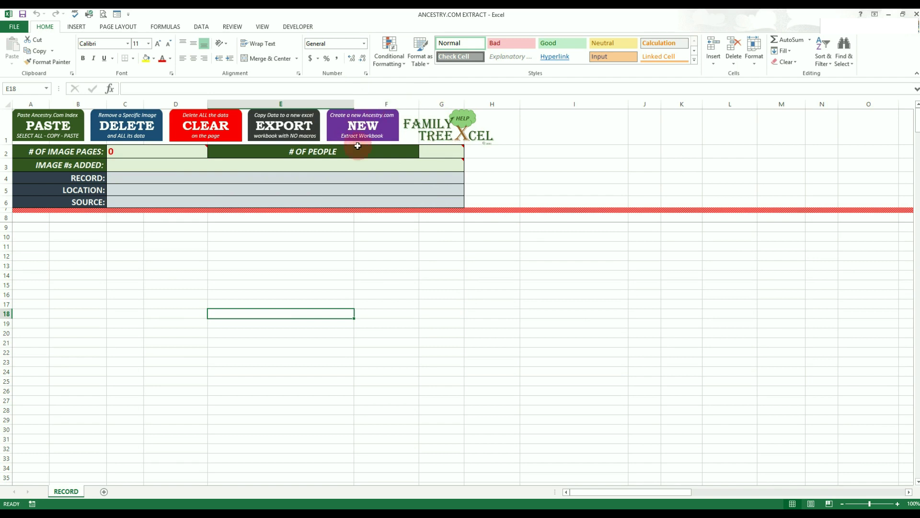
{"action": "left_click", "coordinate": [374, 126]}
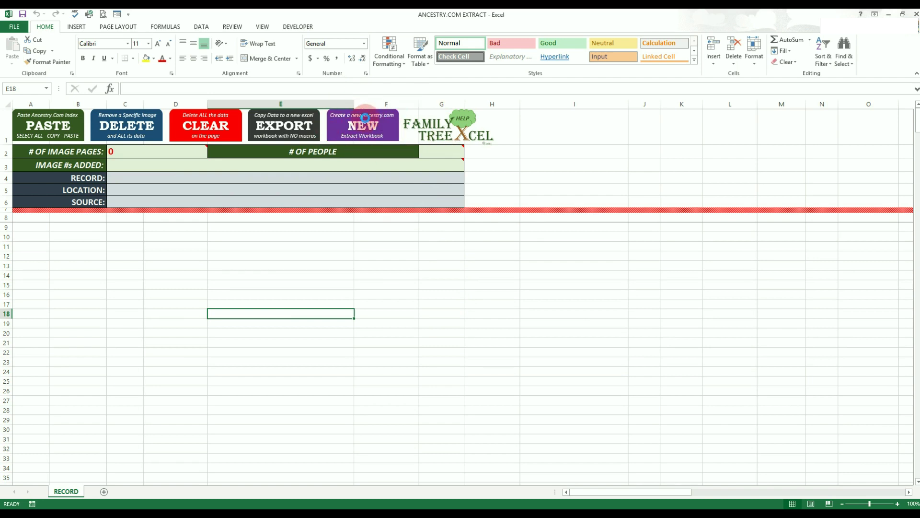
{"action": "left_click", "coordinate": [365, 118]}
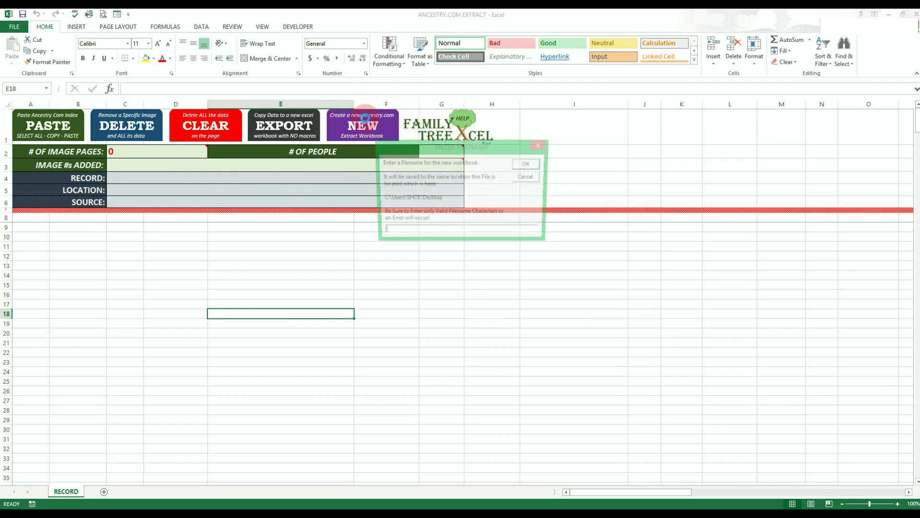
- Enter TEST as the filename for the new extract workbook
{"action": "left_click", "coordinate": [413, 235]}
{"action": "type", "text": "TEST"}
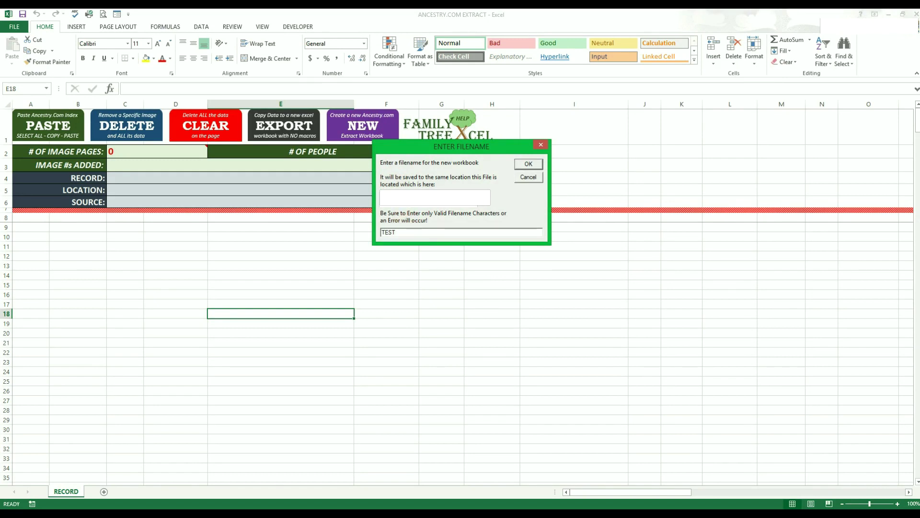
{"action": "left_click", "coordinate": [530, 164]}
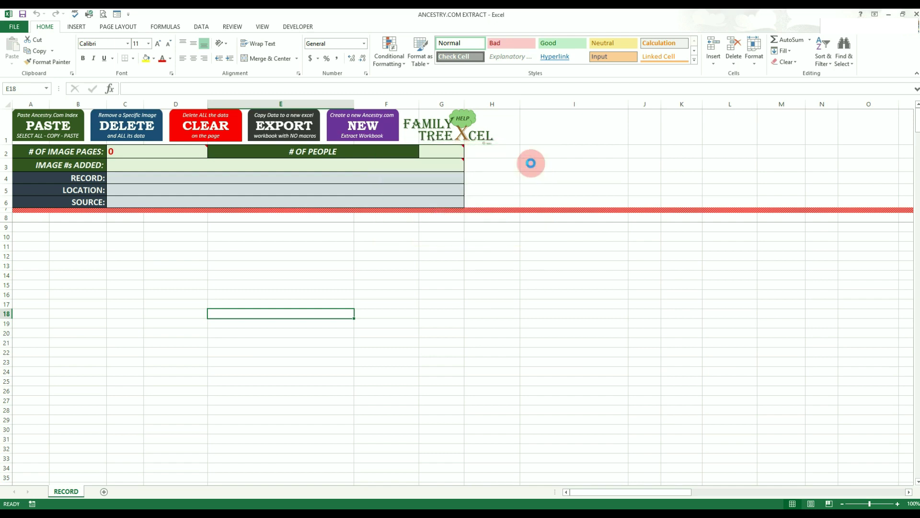